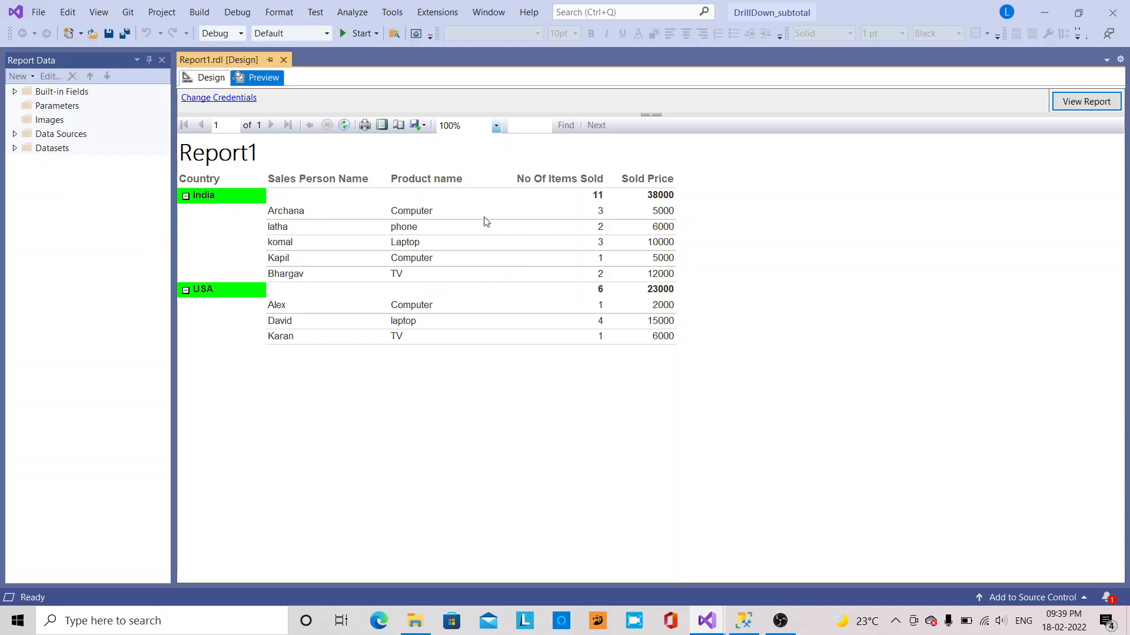
Collapse the India and USA groups to their subtotal rows in the drilldown report, then expand them again
click(186, 196)
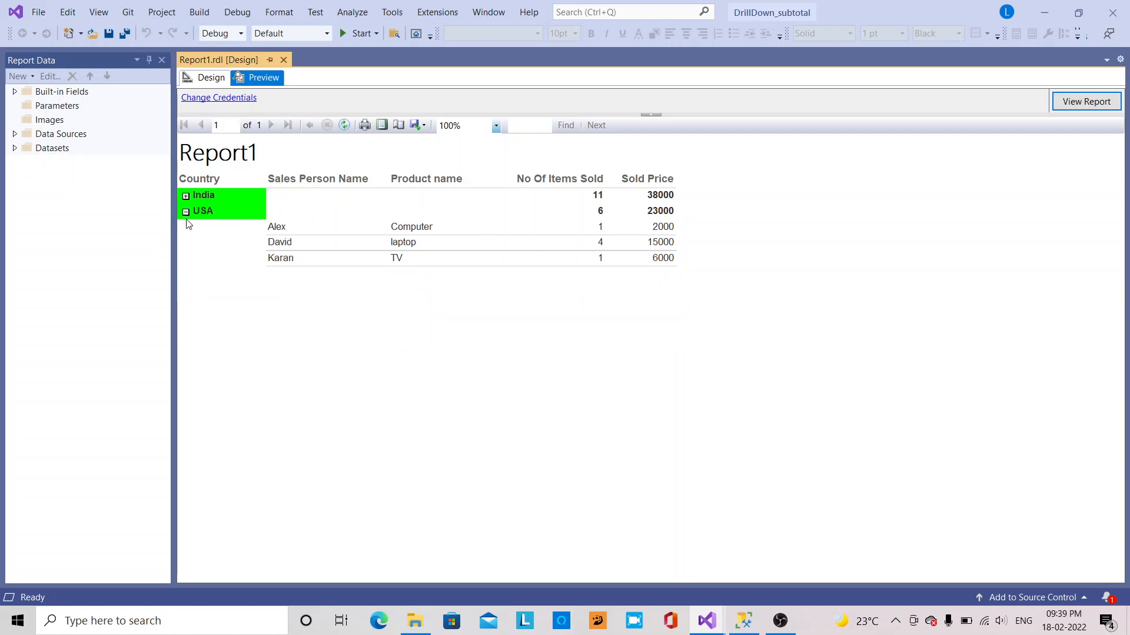
click(185, 212)
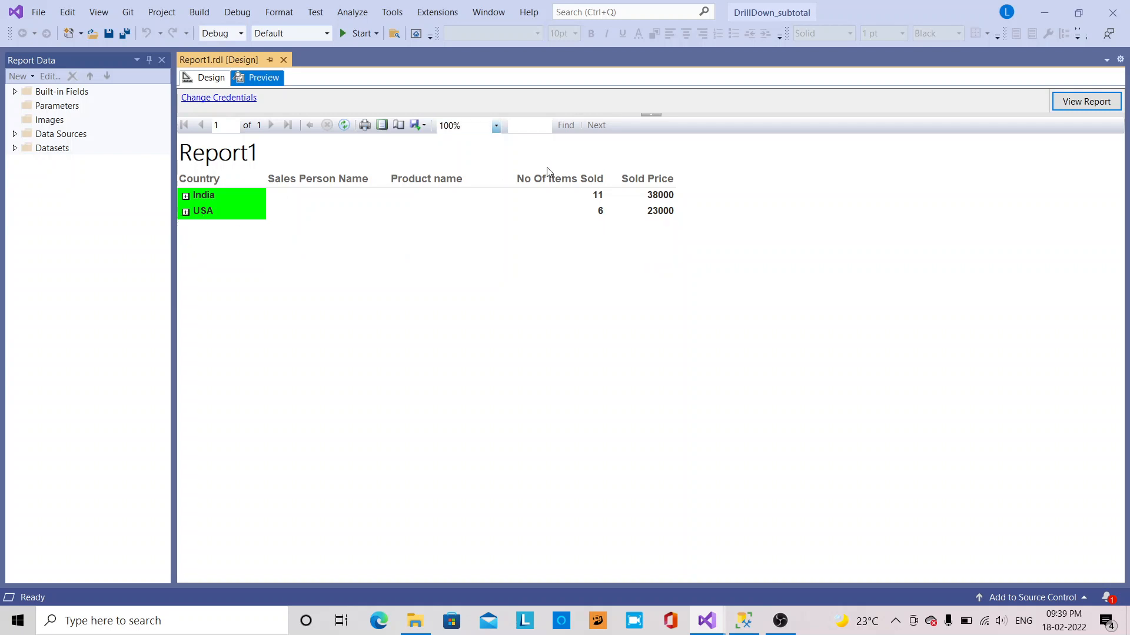
click(186, 196)
click(186, 289)
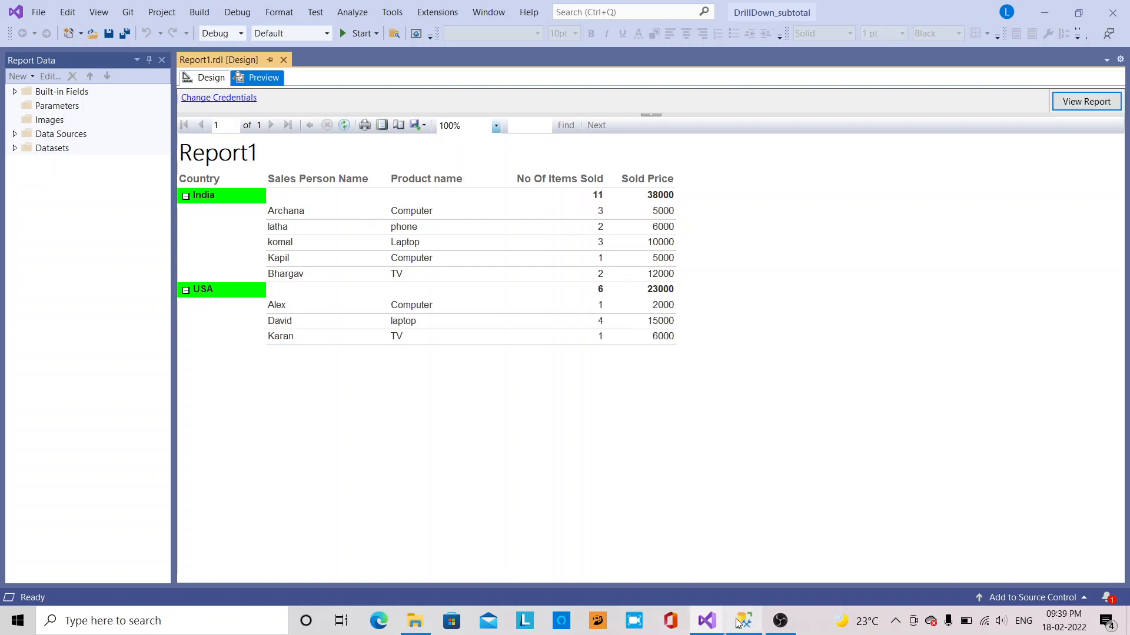
Switch between the DrillDown_subtotal and Report Project2 windows, ending on Report Project2
click(701, 628)
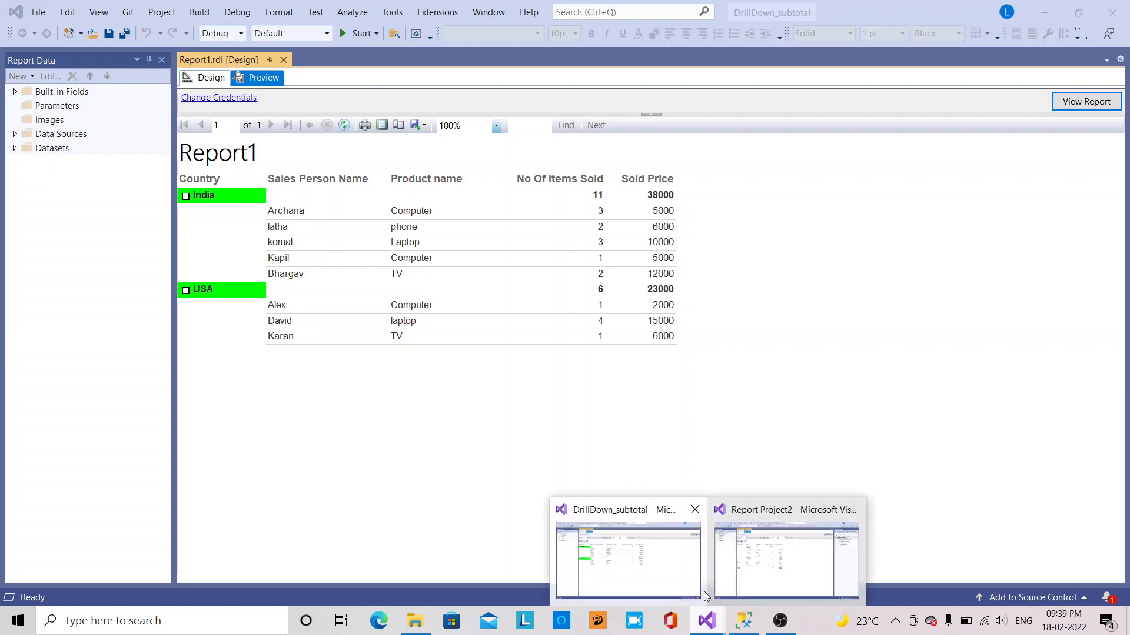
click(753, 562)
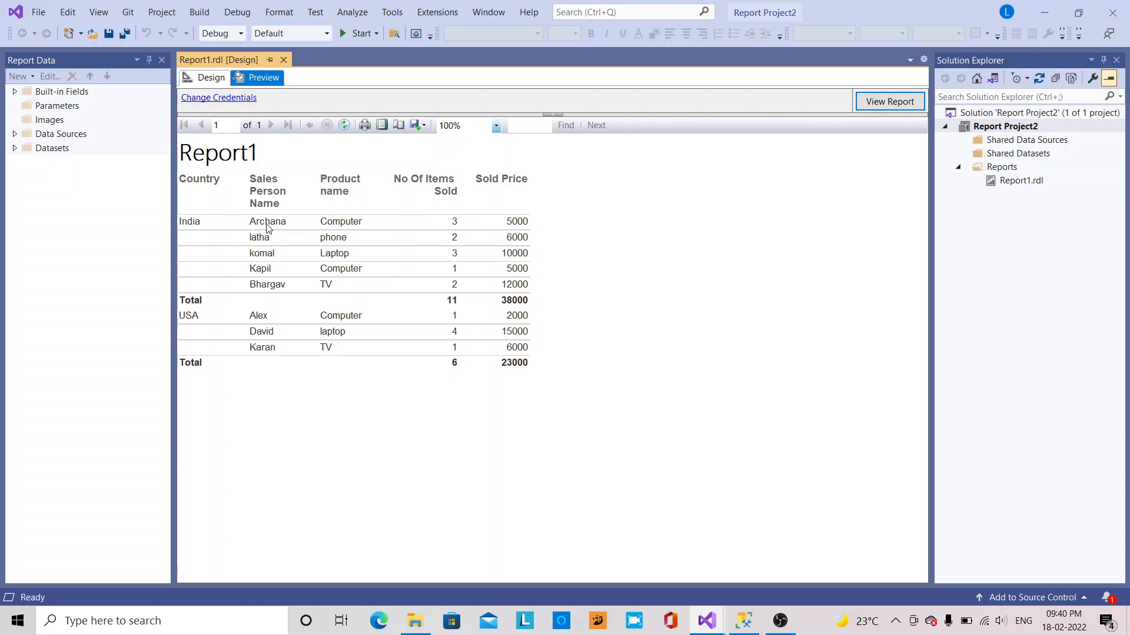
mouse_move(706, 621)
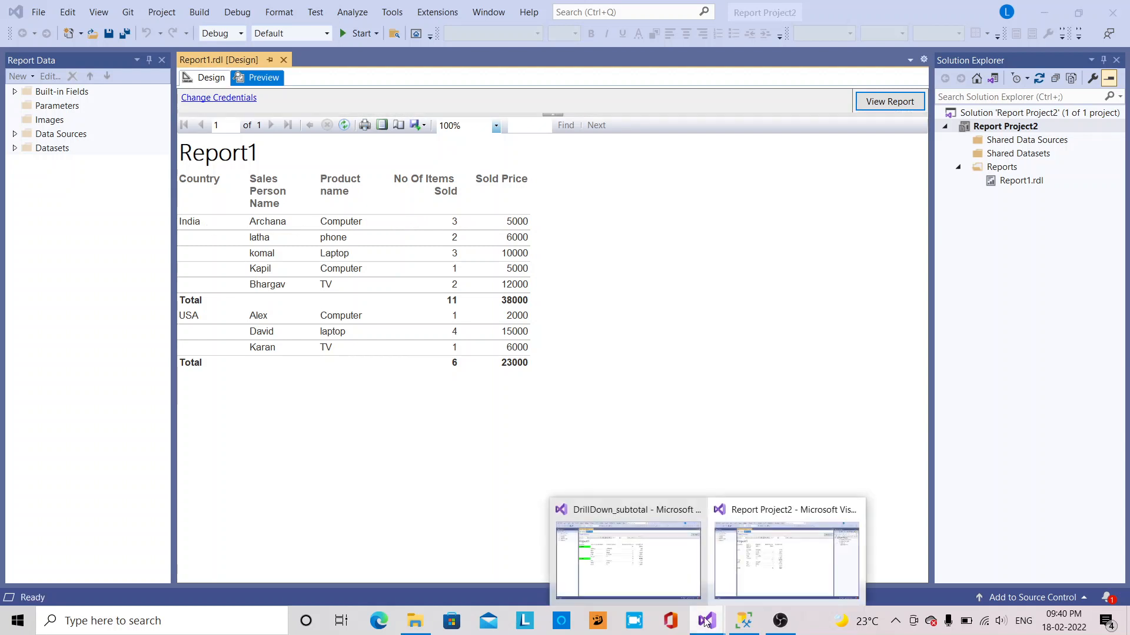
click(627, 562)
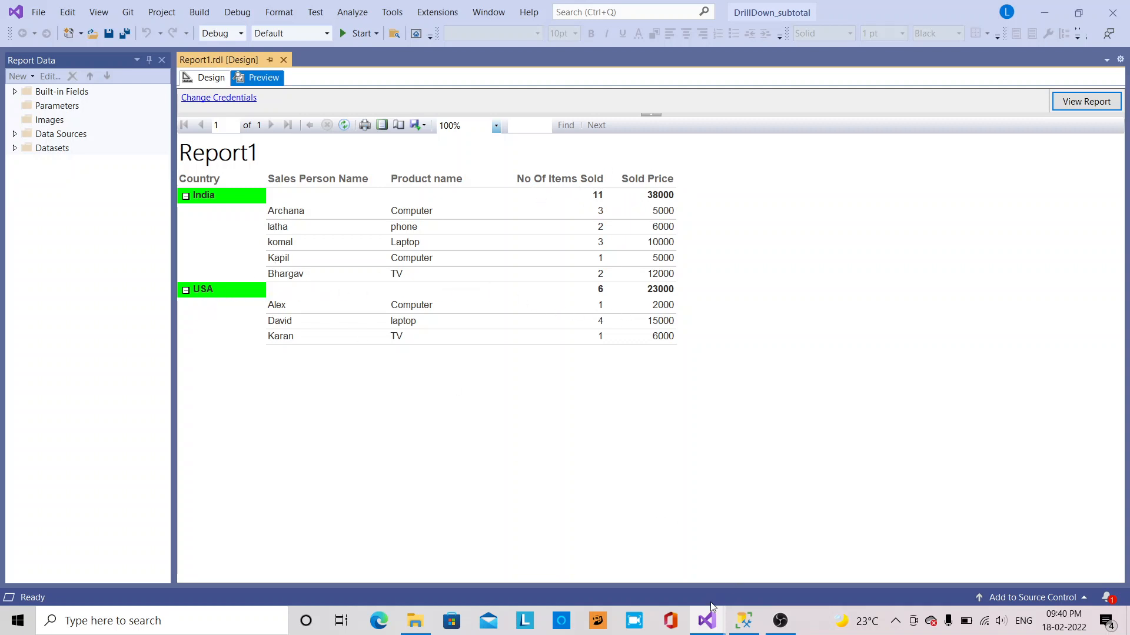
mouse_move(709, 618)
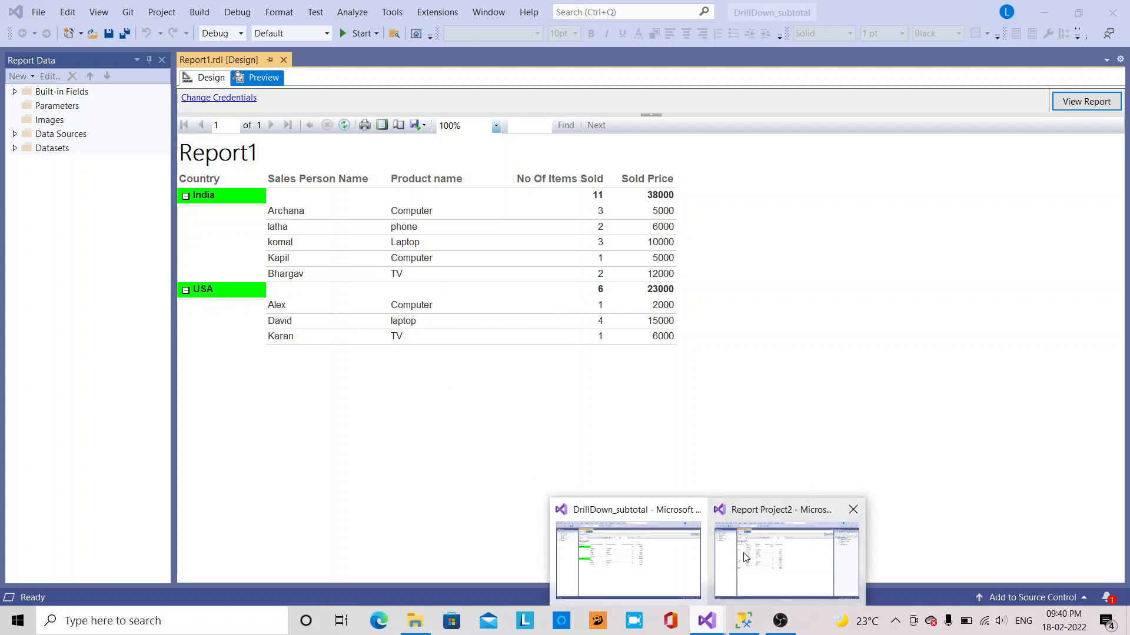
click(759, 565)
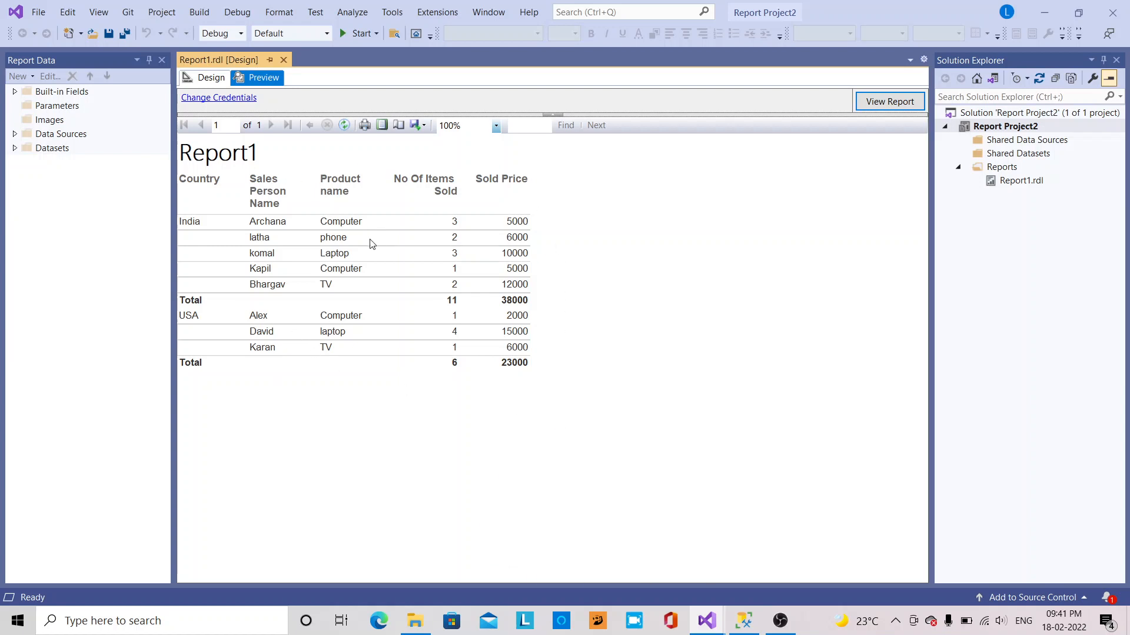
Start a Report Server Project Wizard project from File > New and name it Subtotal_groupReport
click(39, 12)
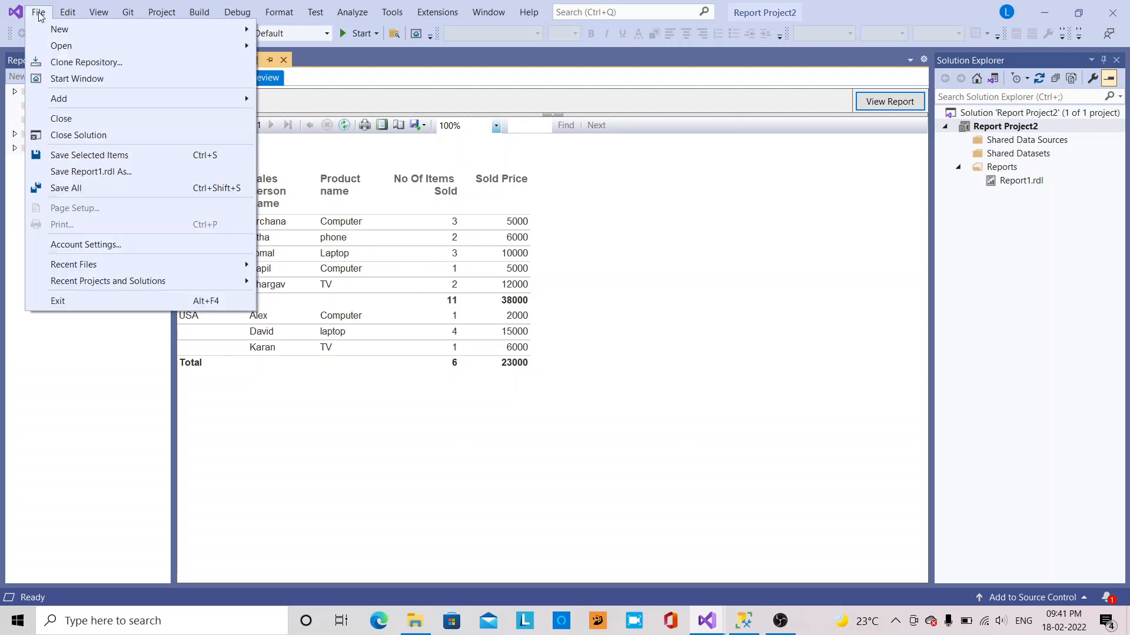
mouse_move(59, 29)
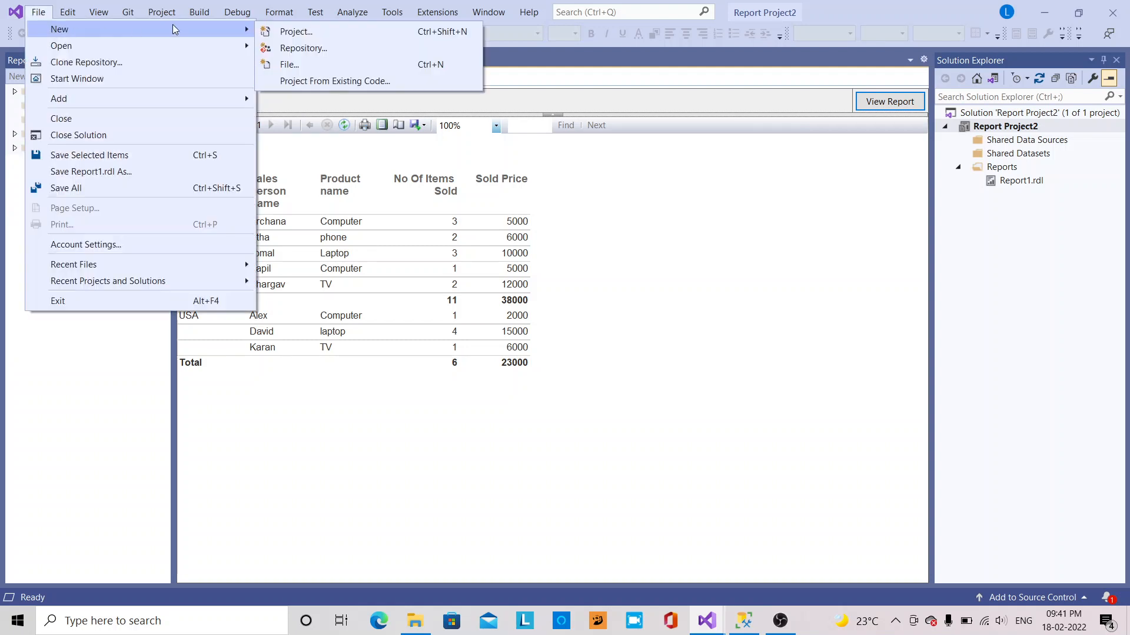
click(323, 35)
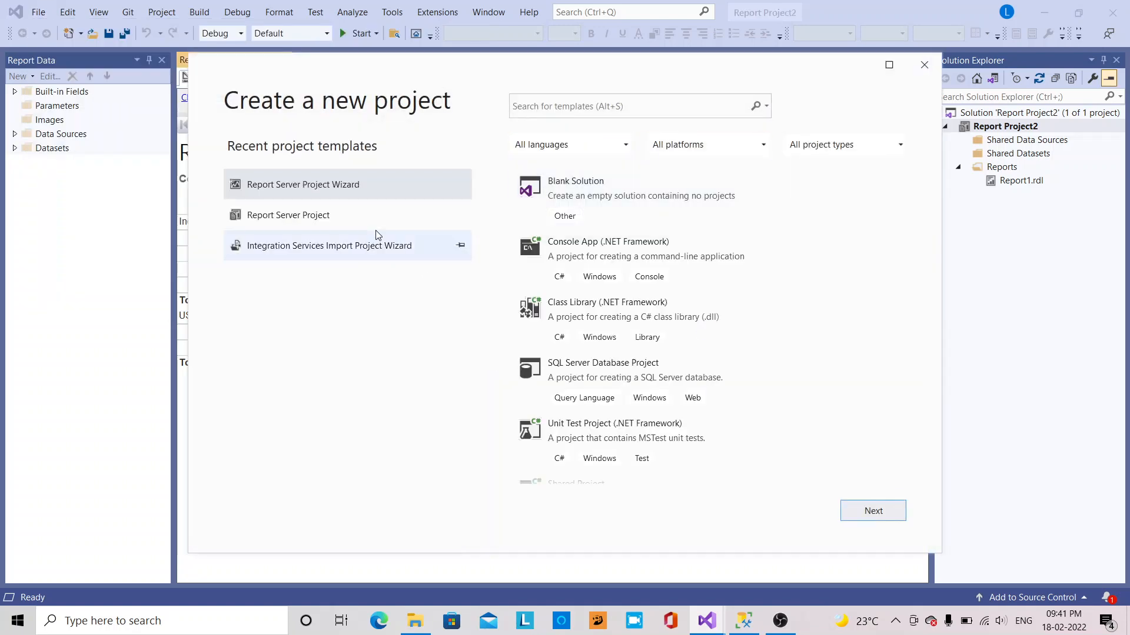
click(886, 515)
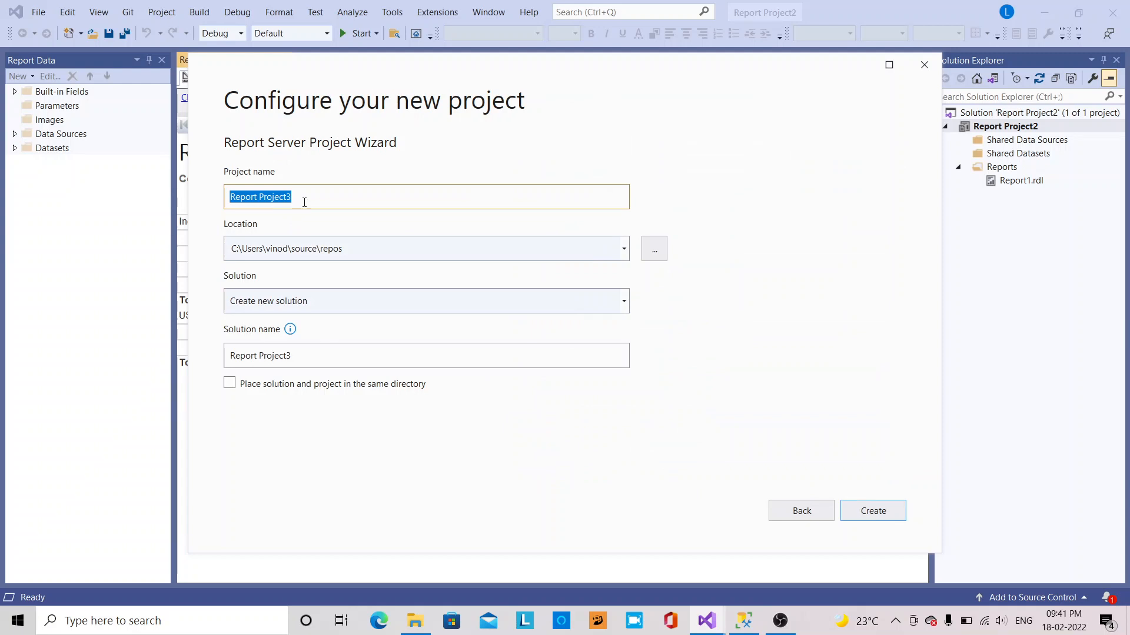
text(Dr)
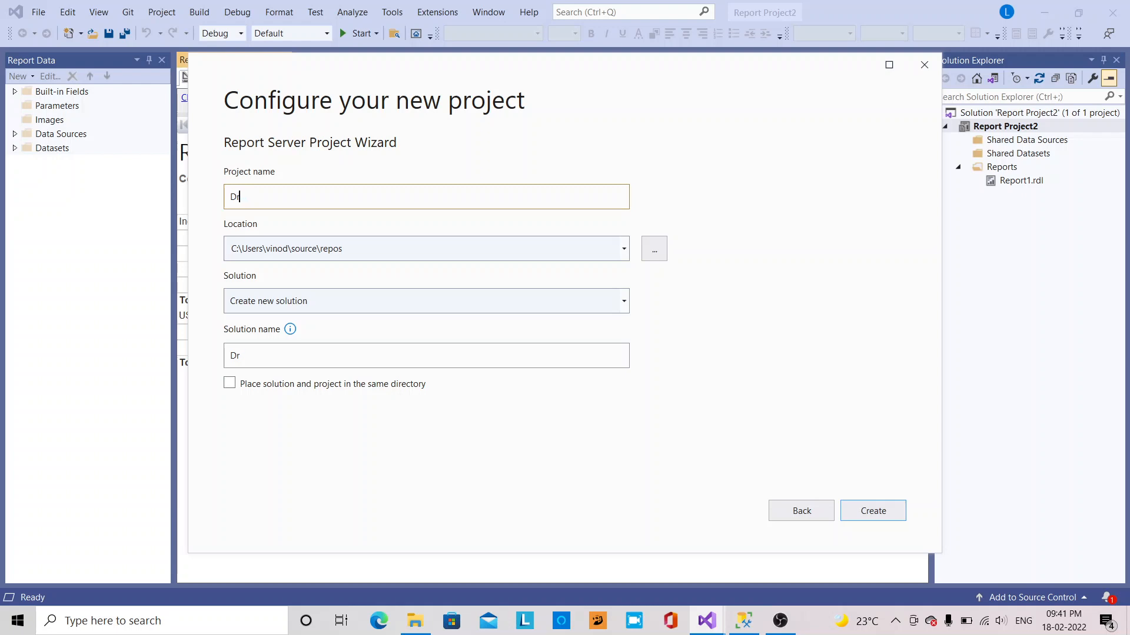
key(BackSpace)
key(BackSpace)
text(Subtotoal_grou)
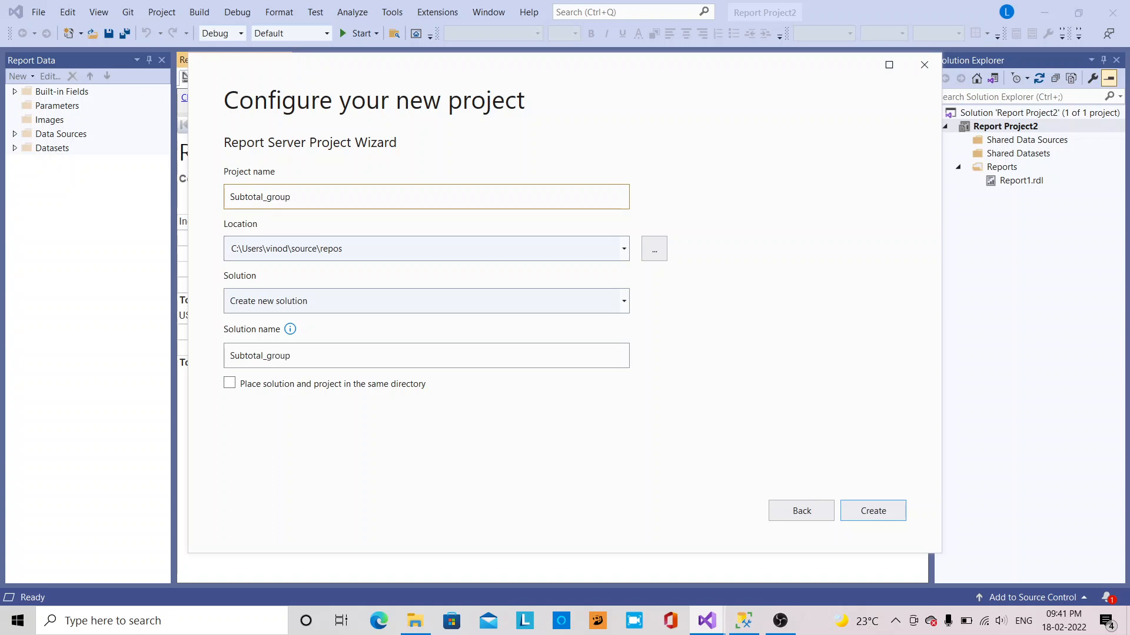
text(port)
click(870, 511)
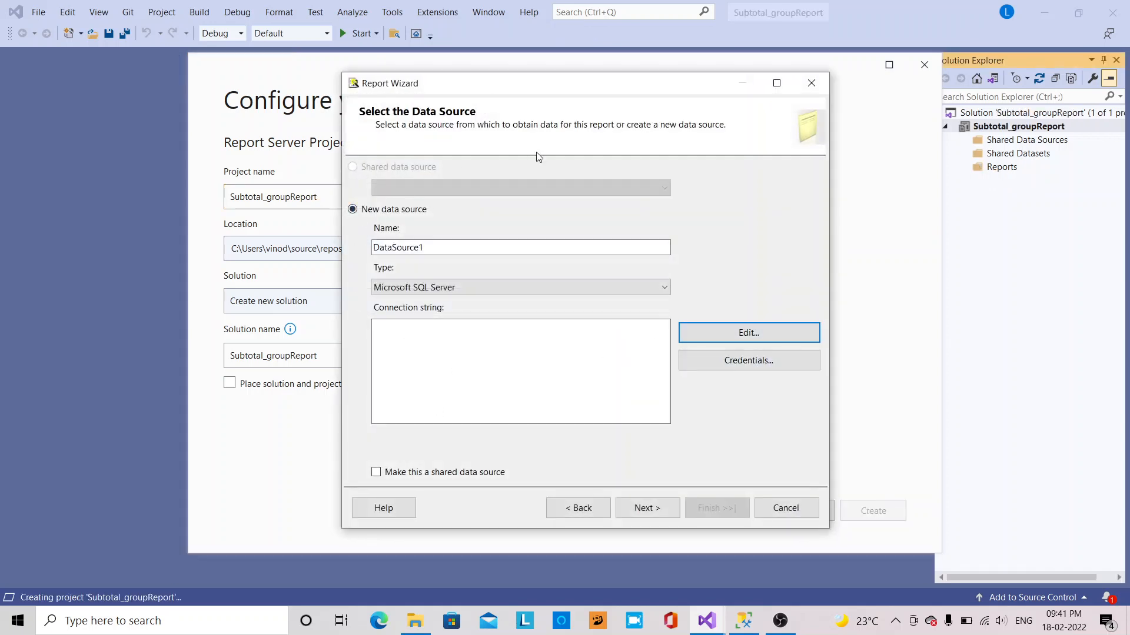
Paste the LAPTOP-9TH5RTTT\EXCELMAP server name into the new data source's connection, then switch to SSMS
click(746, 331)
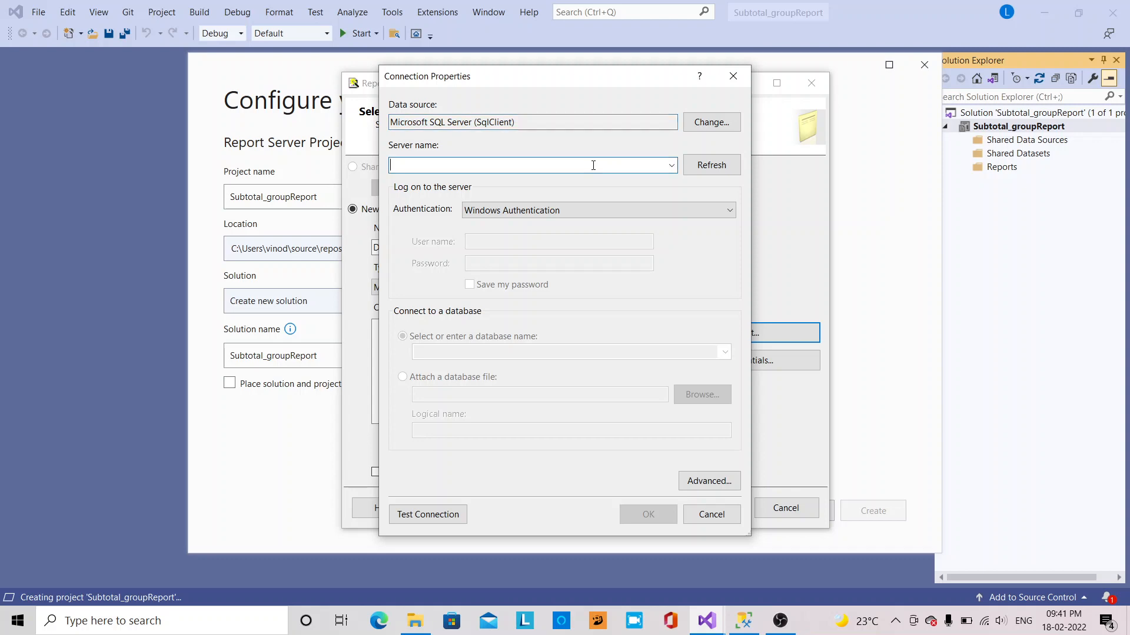
text(LAPTOP-9TH5RTTT\EXCELMAP)
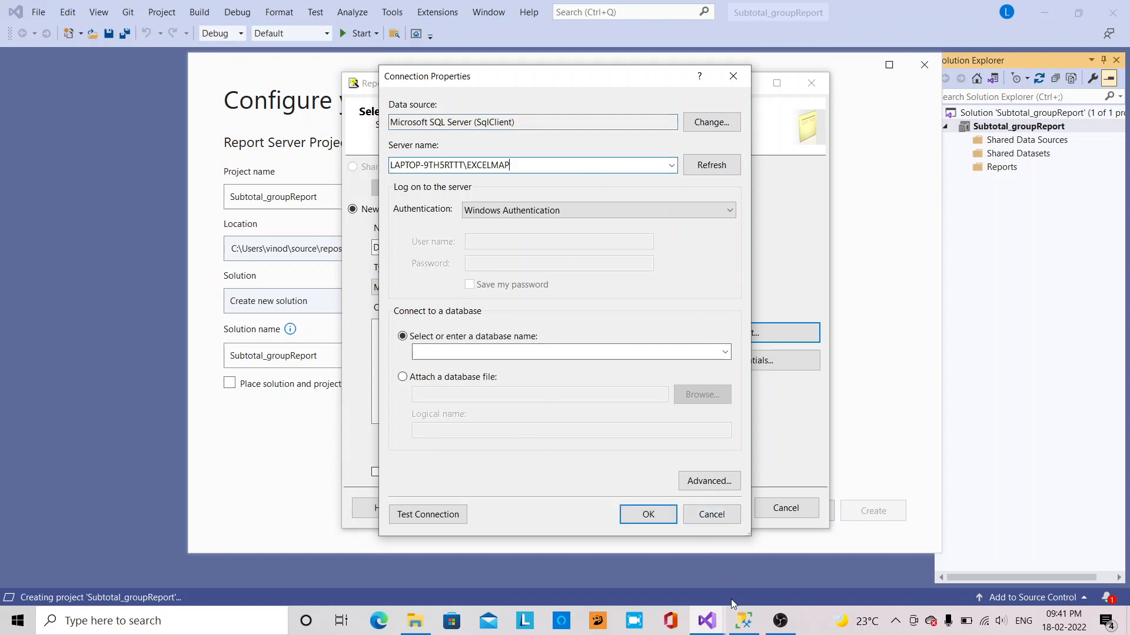
click(744, 621)
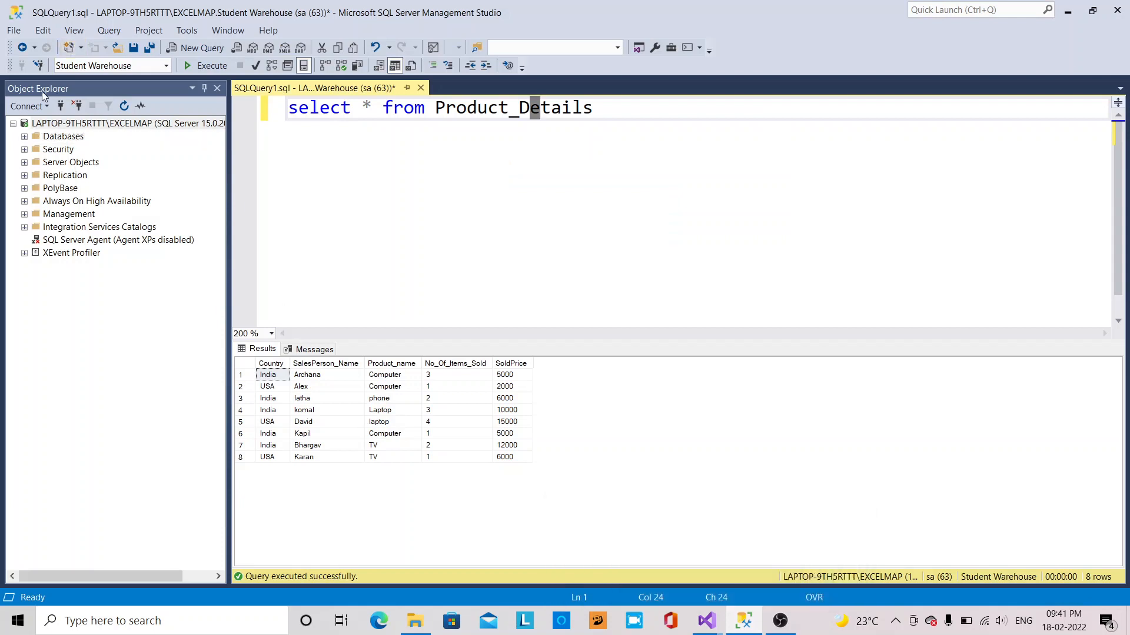
Cancel the Database Engine connection dialog, then review the Product_Details query and its India results
click(28, 106)
click(54, 120)
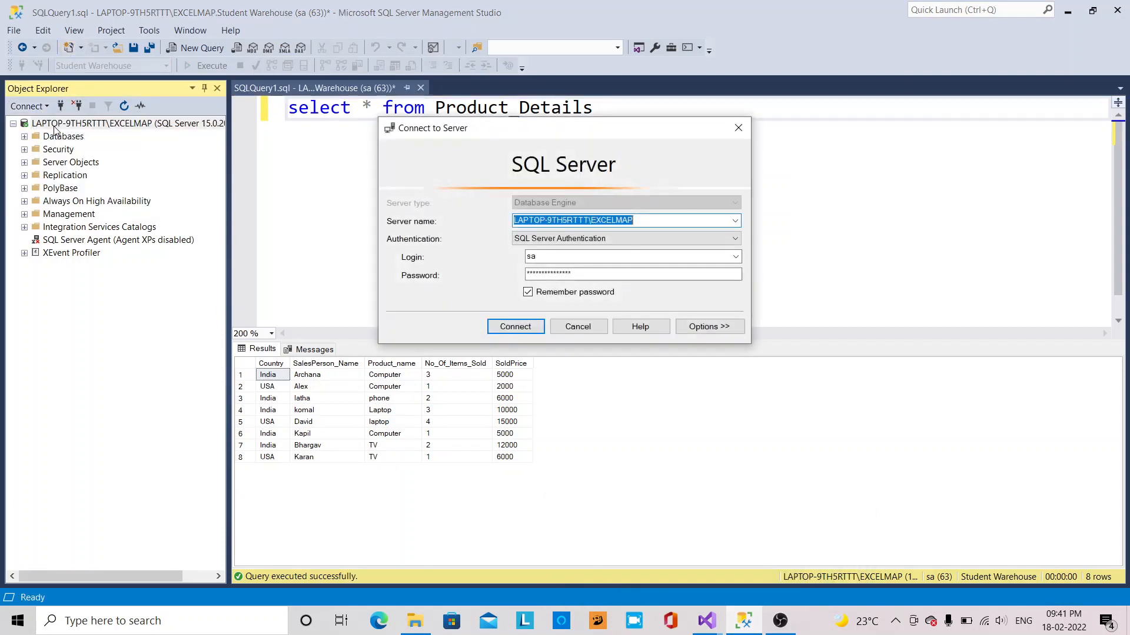
click(583, 325)
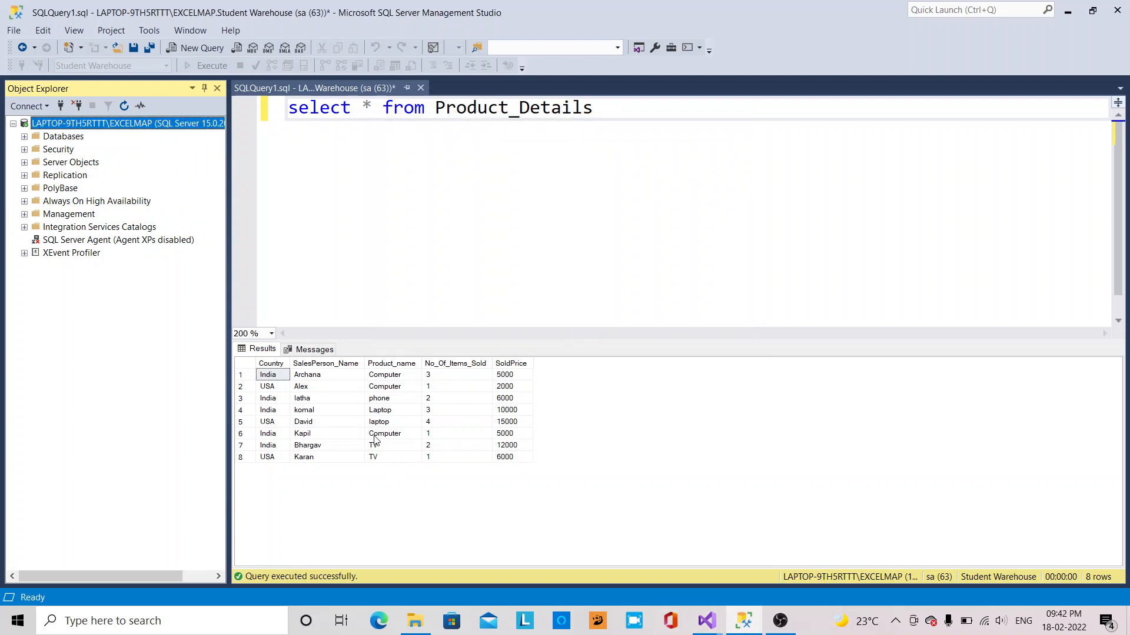
drag(629, 126, 293, 86)
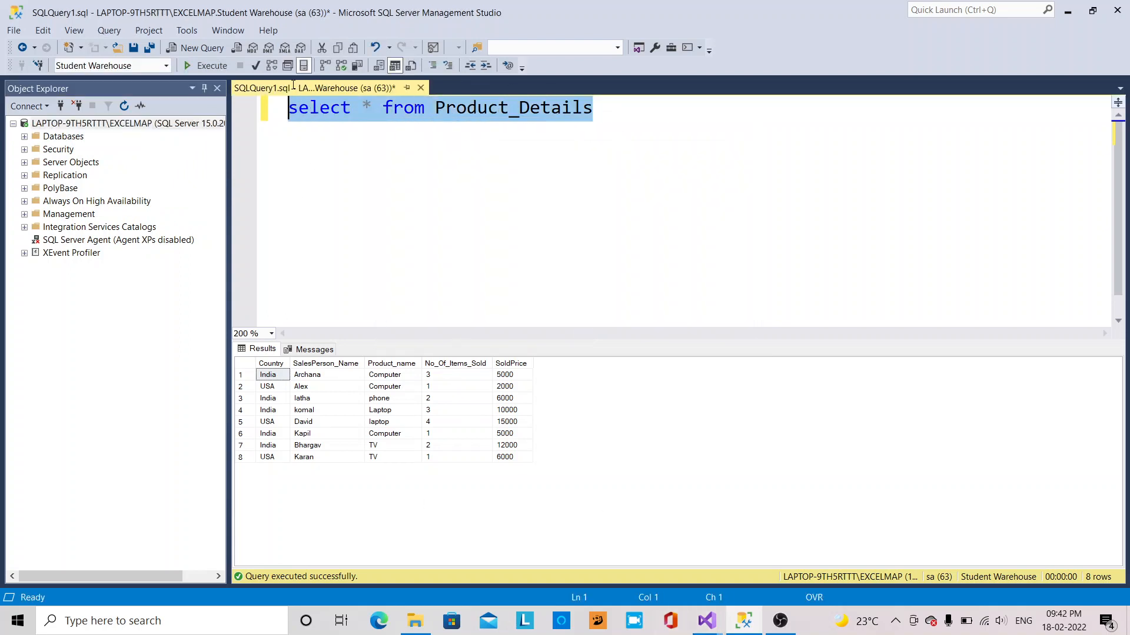
click(643, 203)
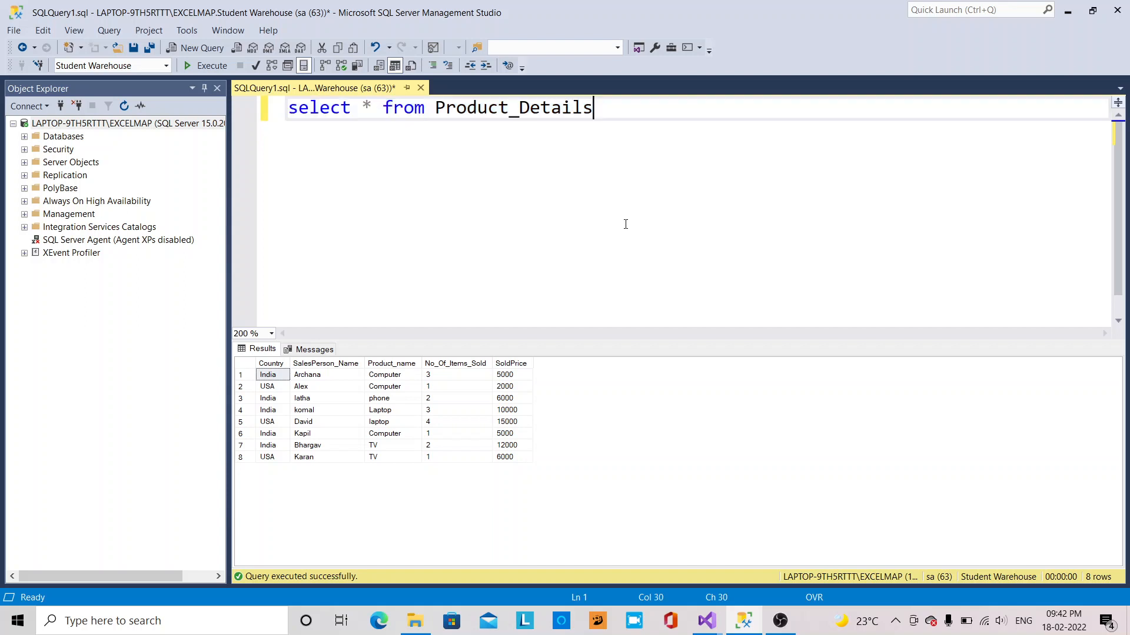
click(260, 375)
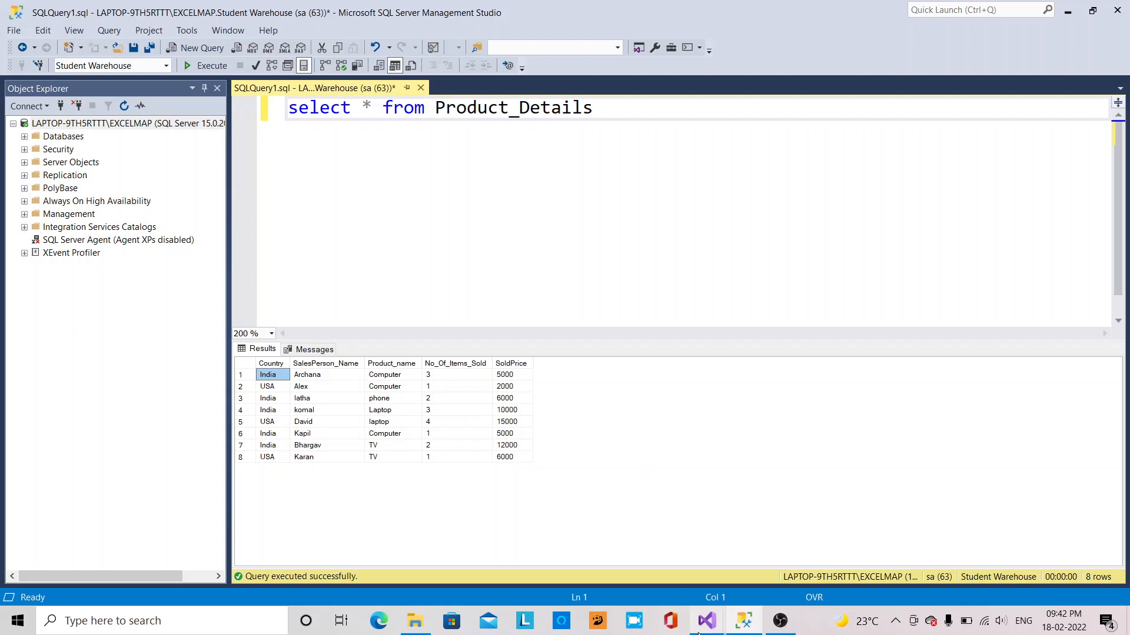
Back in Visual Studio, switch the connection to SQL Server Authentication with a login name and password
mouse_move(706, 623)
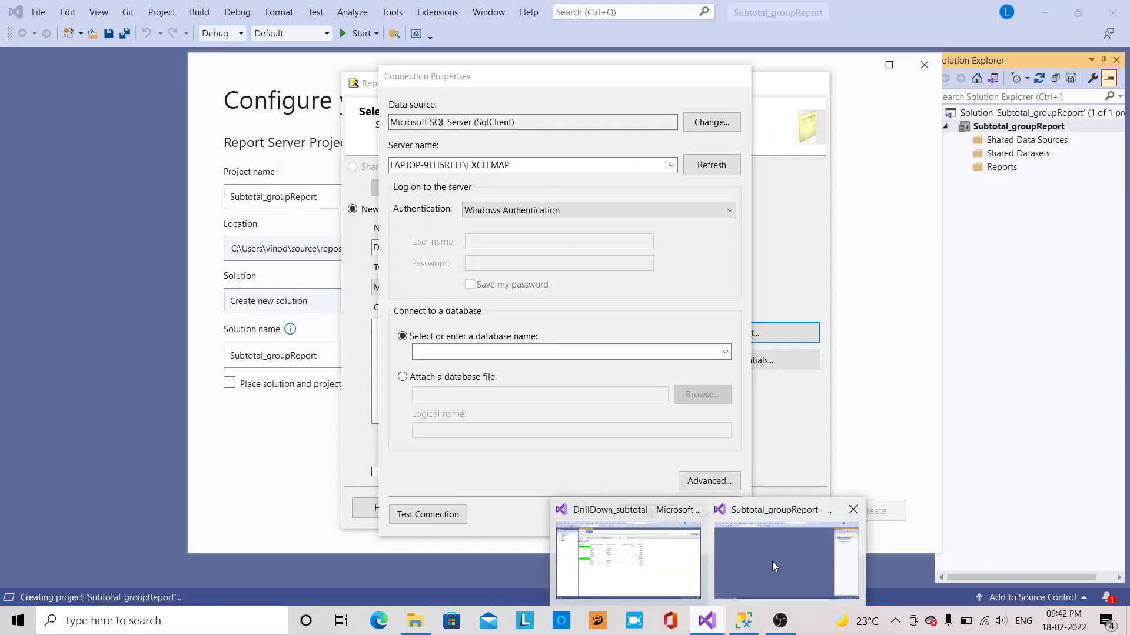
click(772, 561)
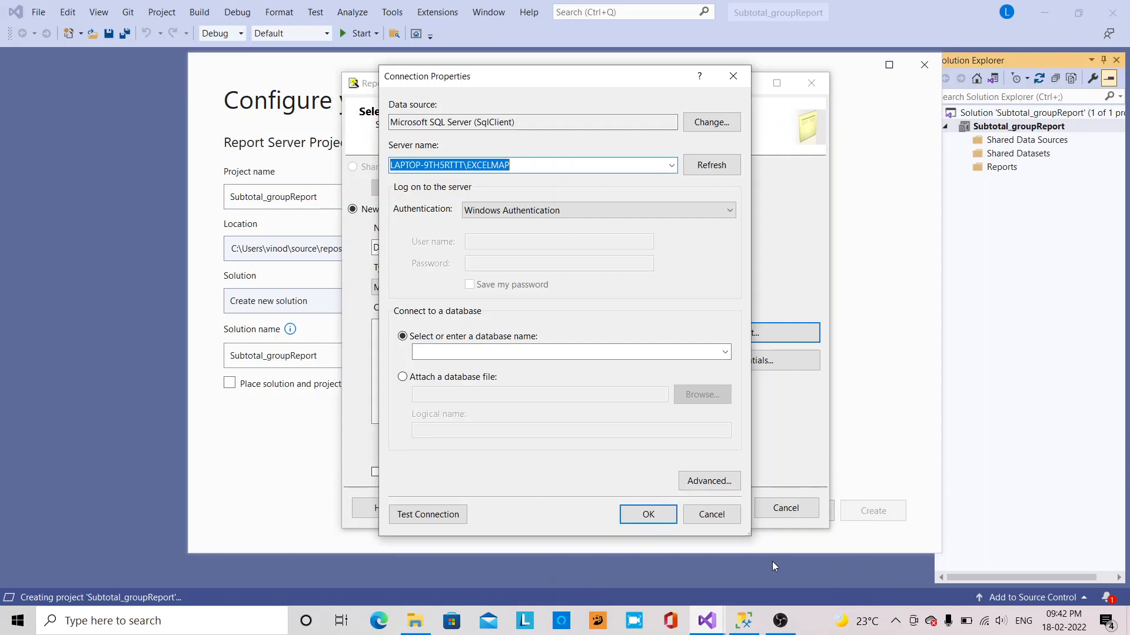
click(716, 216)
click(530, 235)
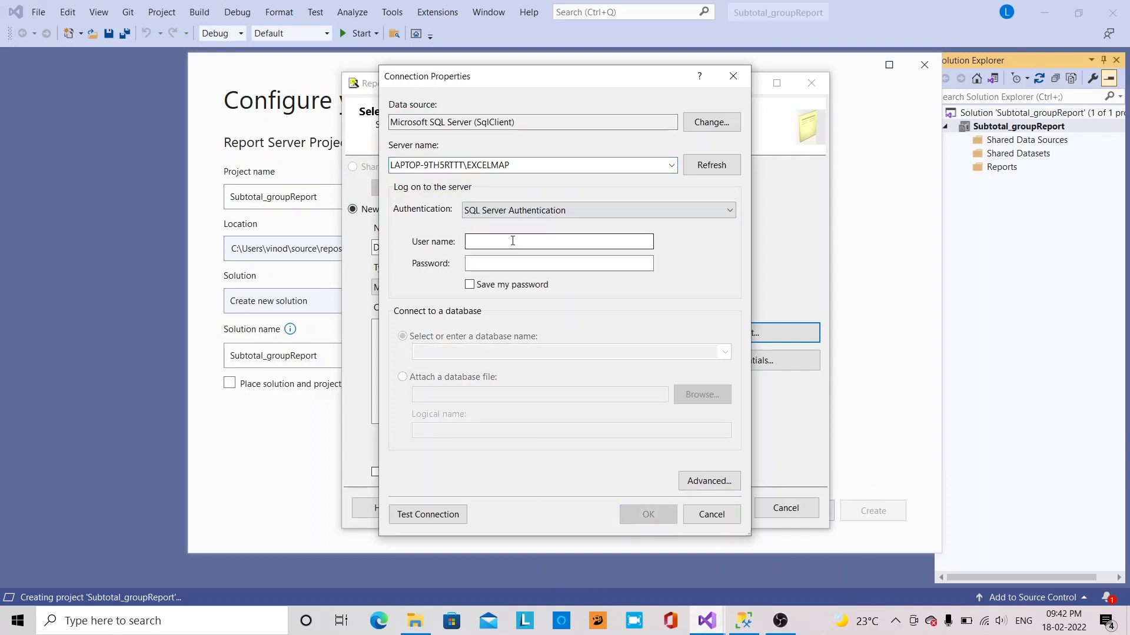
click(512, 240)
text(sa)
key(Tab)
text(1)
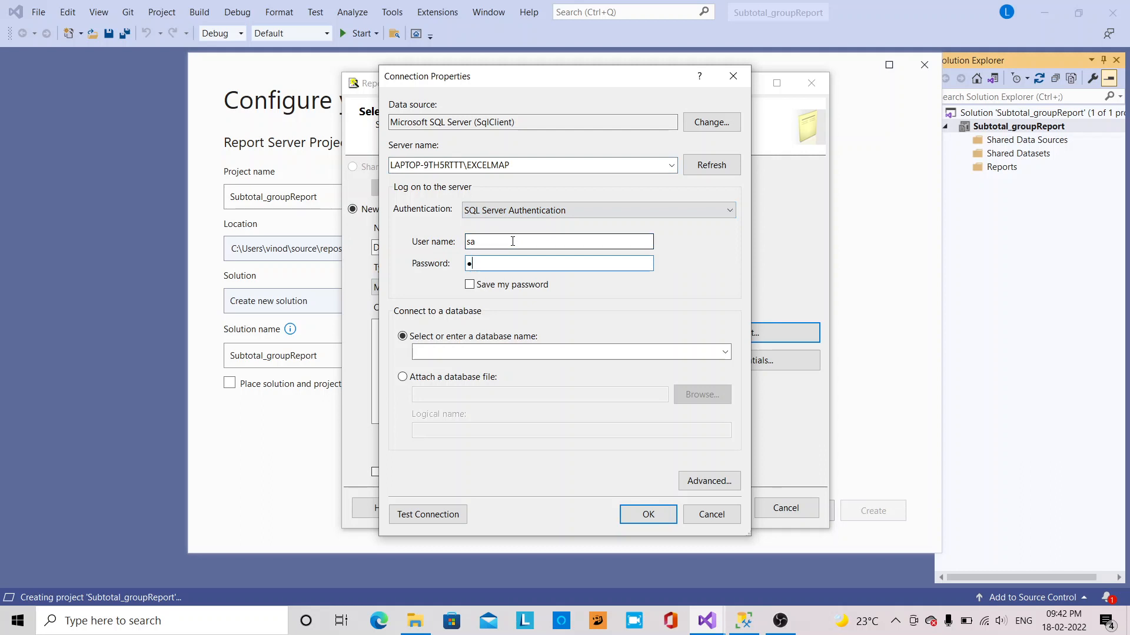
text(23456)
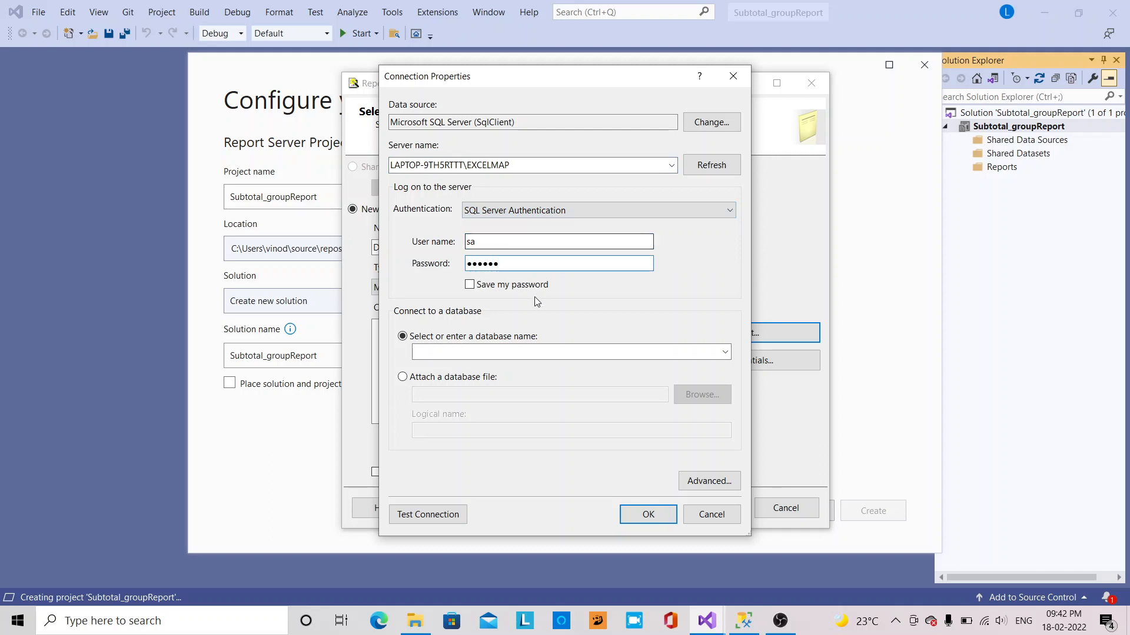
Choose the Student Warehouse database, confirm the connection, and supply the data source credentials
click(725, 352)
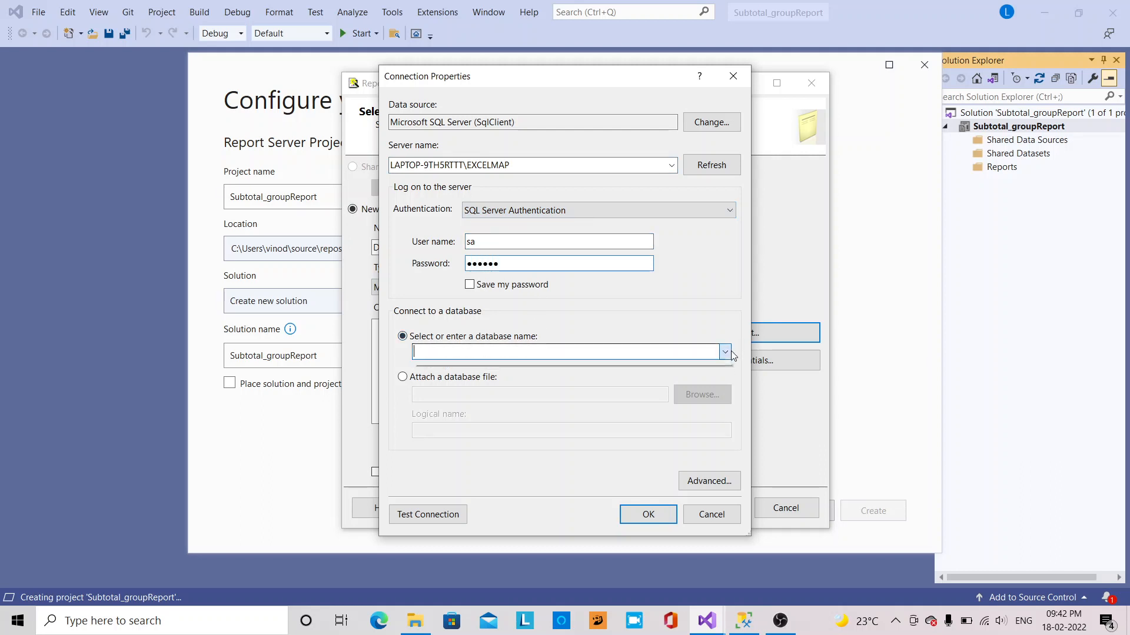
click(534, 399)
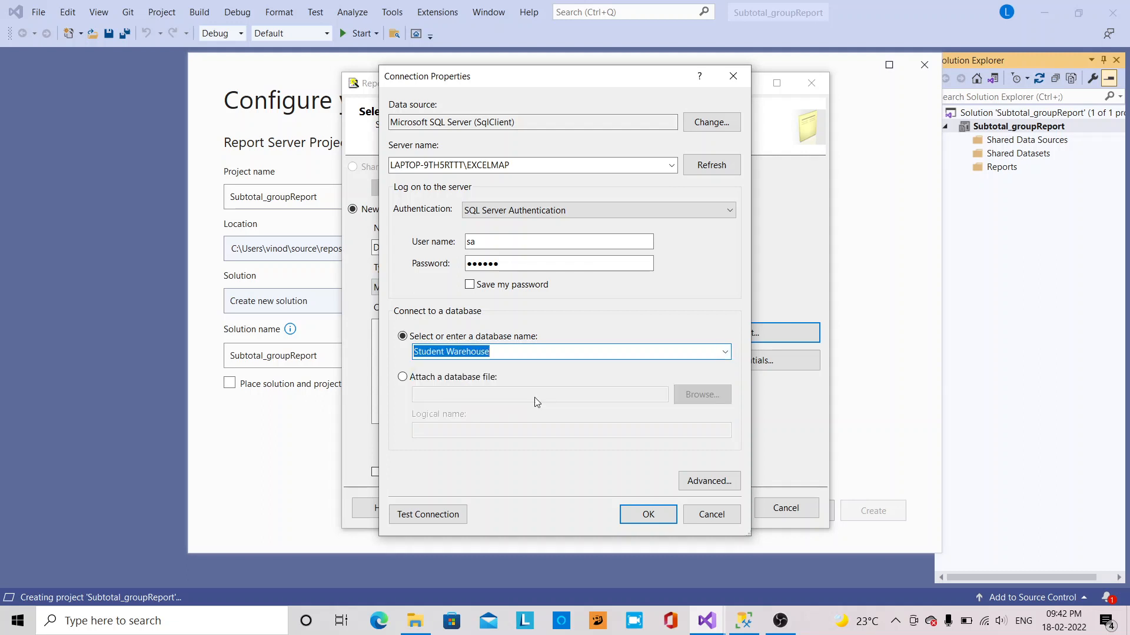
click(648, 517)
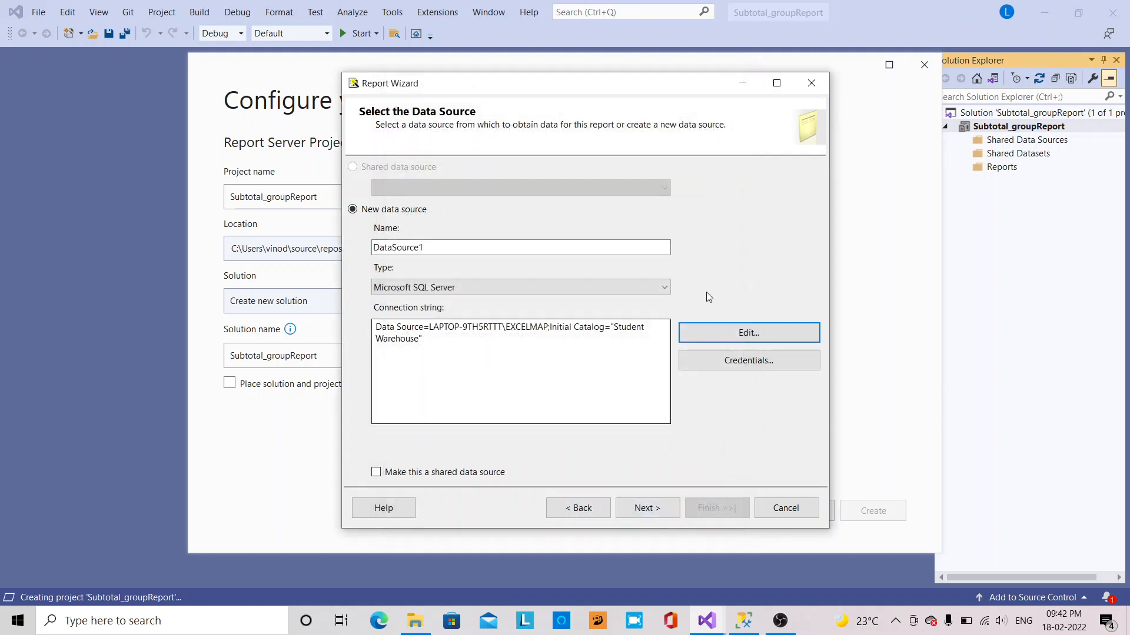
click(623, 511)
text(sa)
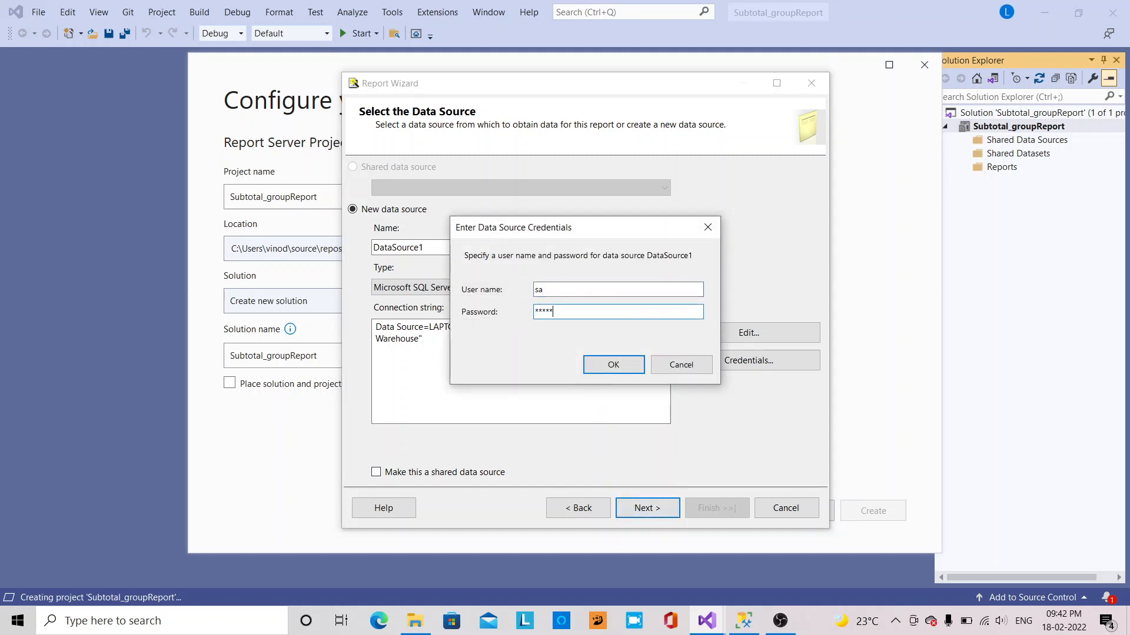
click(612, 365)
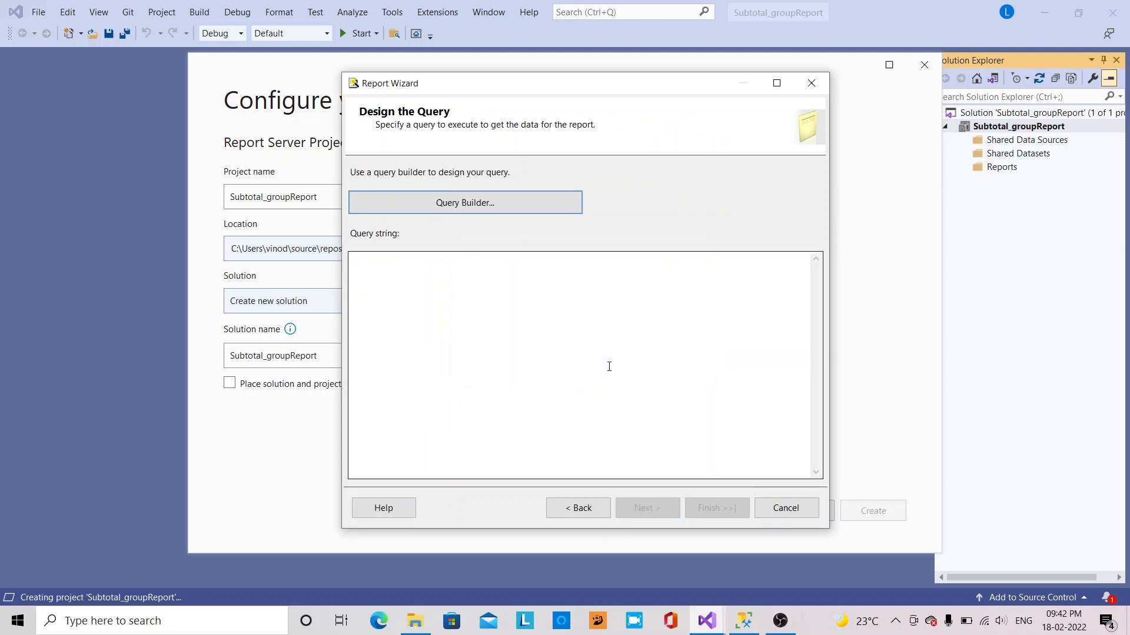
Enter the query 'select * from Product_details' in the Query string box and continue
click(593, 355)
text(s)
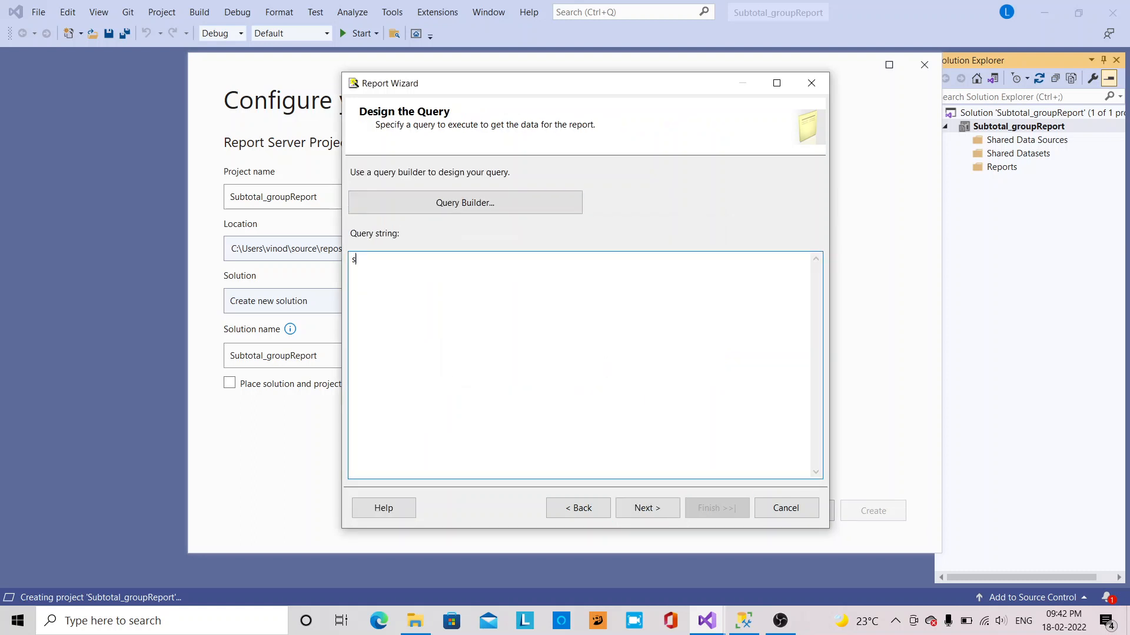
text(elet)
text(ct)
key(BackSpace)
key(BackSpace)
key(BackSpace)
text(uct_detai)
click(647, 507)
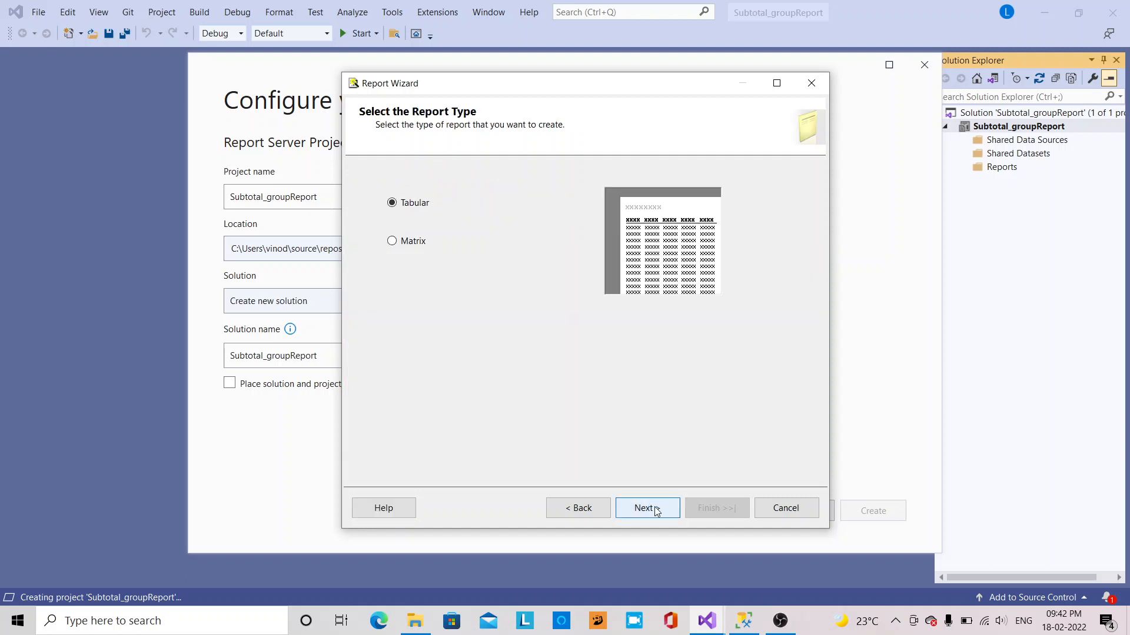
Keep the Tabular type, group by Country, and place the four remaining fields in Details
click(644, 508)
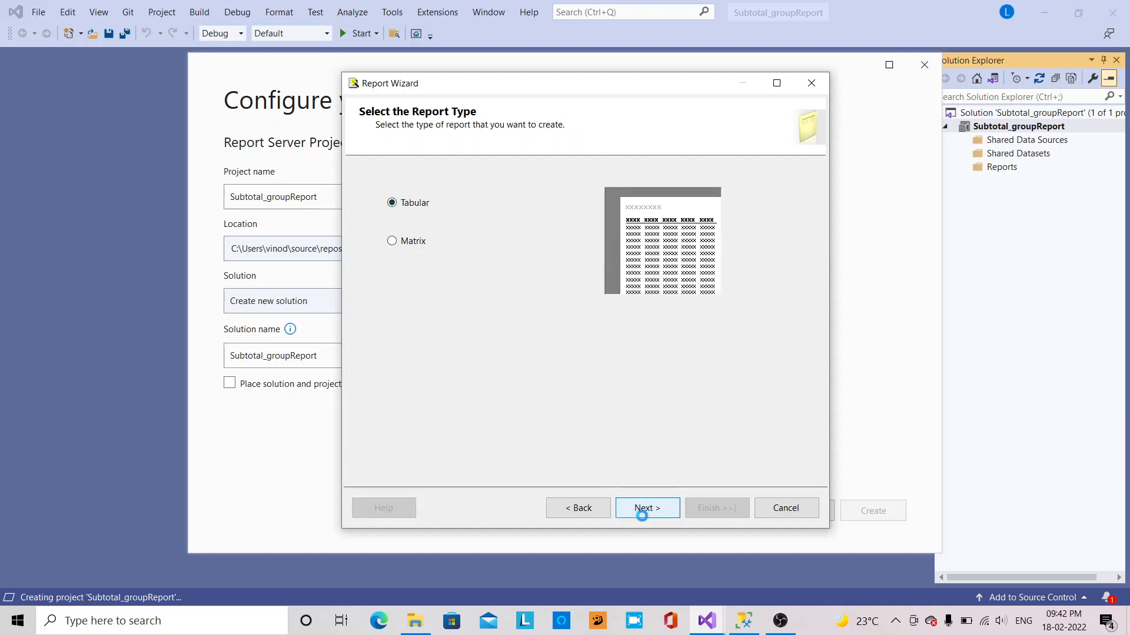
click(521, 260)
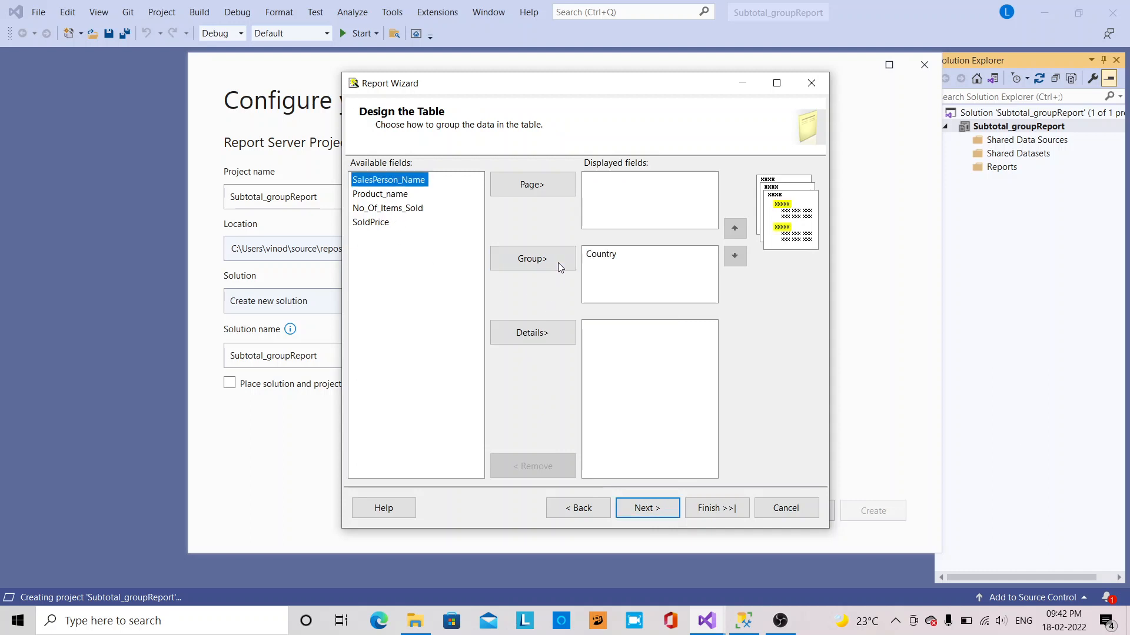
click(535, 333)
click(535, 333)
click(535, 333)
click(535, 333)
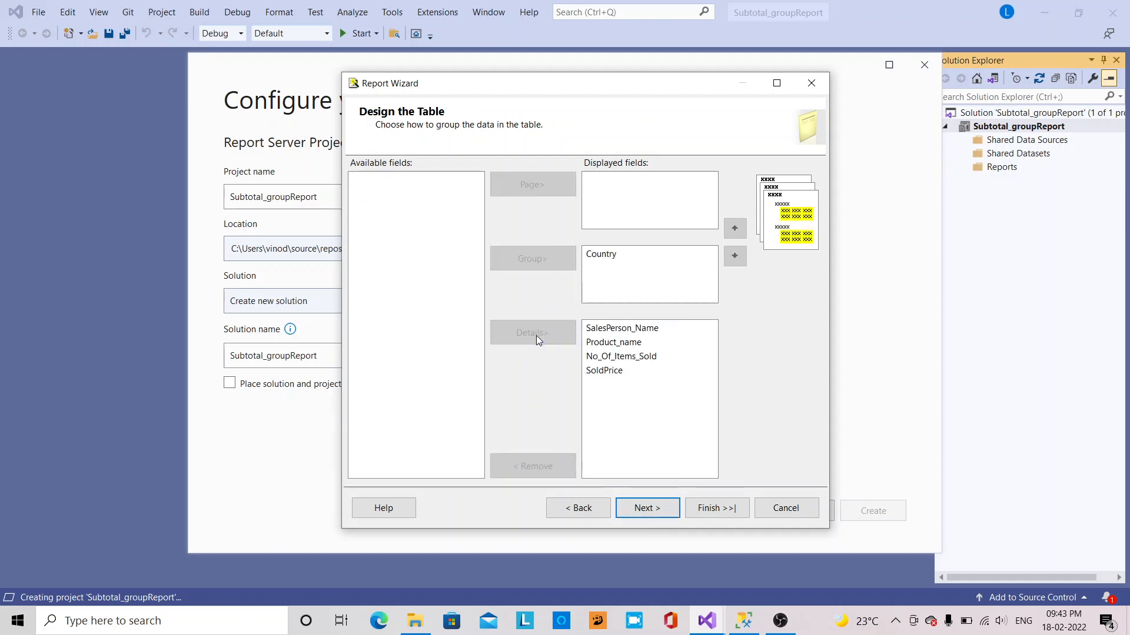
click(646, 509)
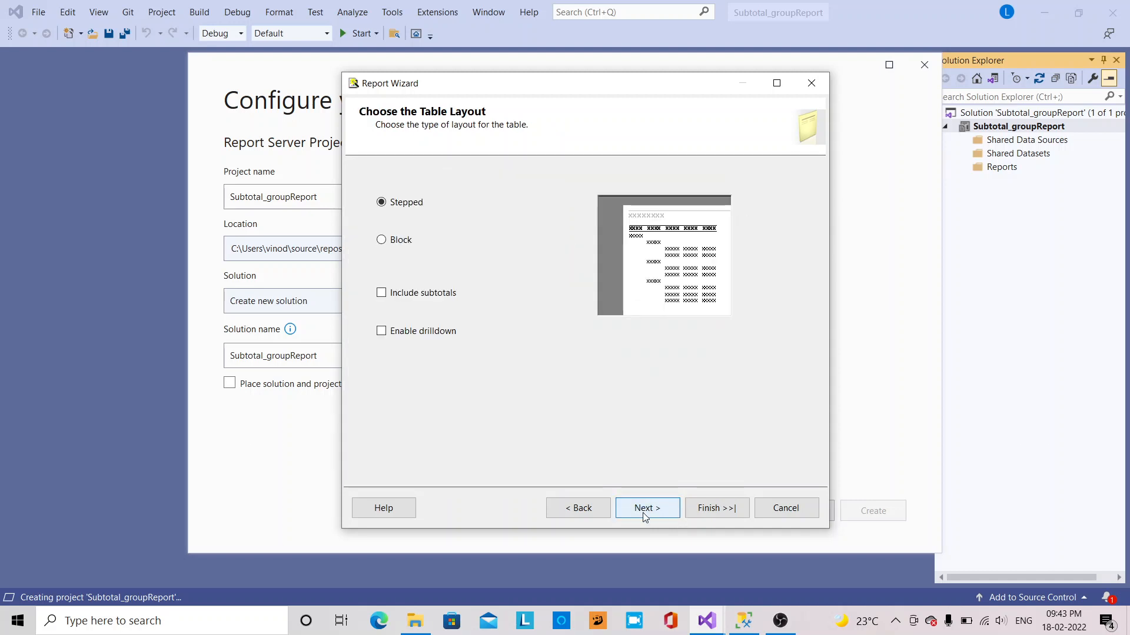
Choose the Block layout with subtotals included, and finish the wizard with Preview report checked
click(384, 243)
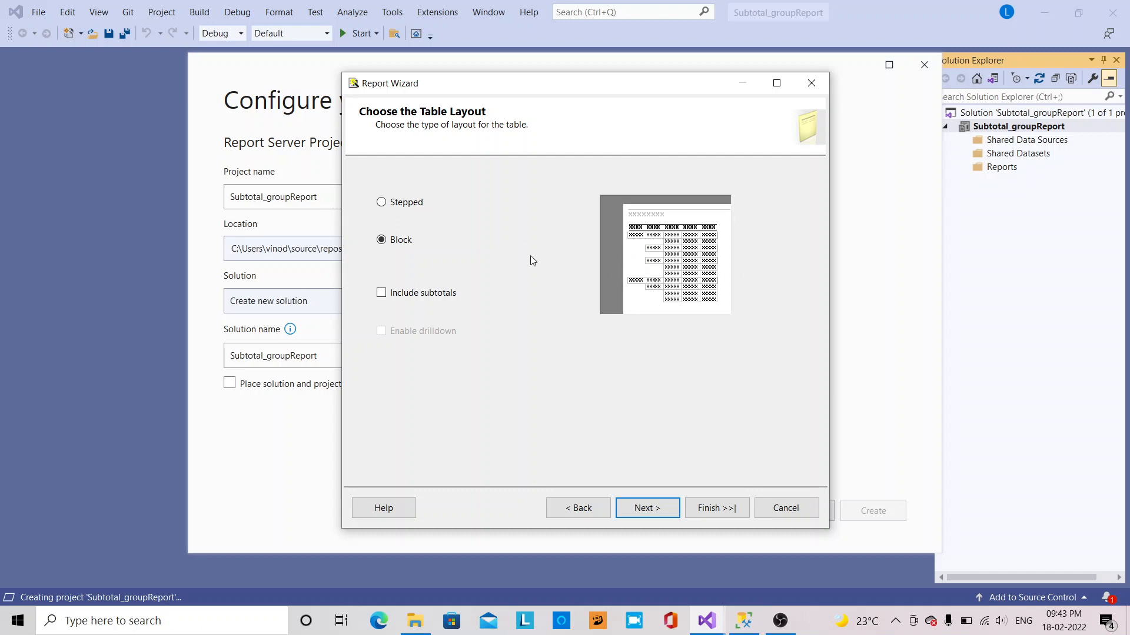
click(381, 293)
click(646, 510)
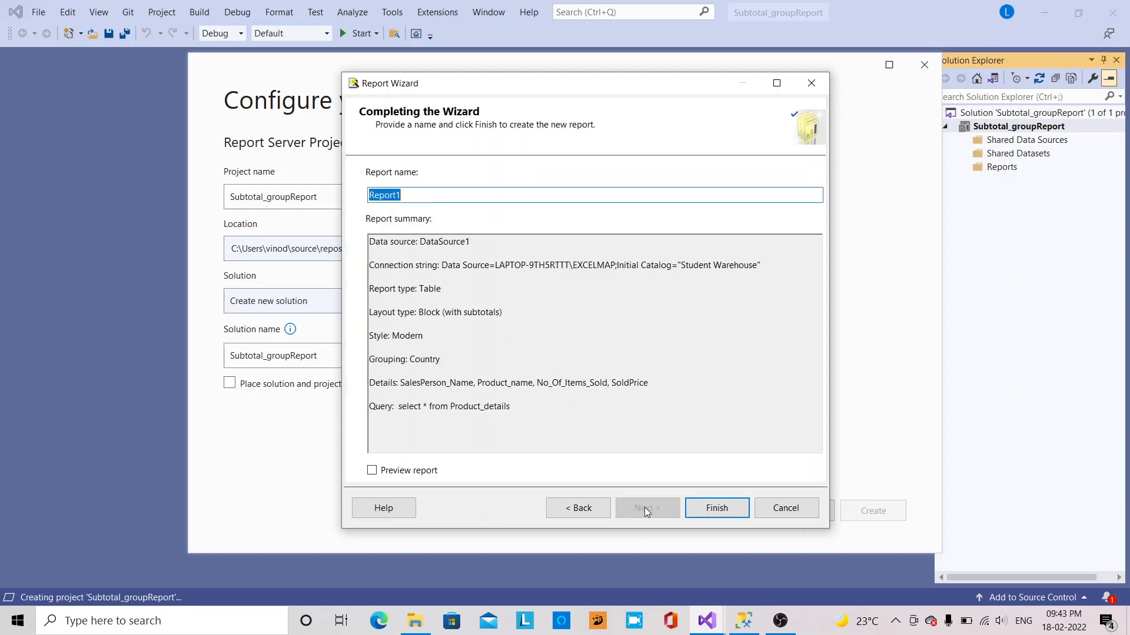
click(400, 475)
click(719, 509)
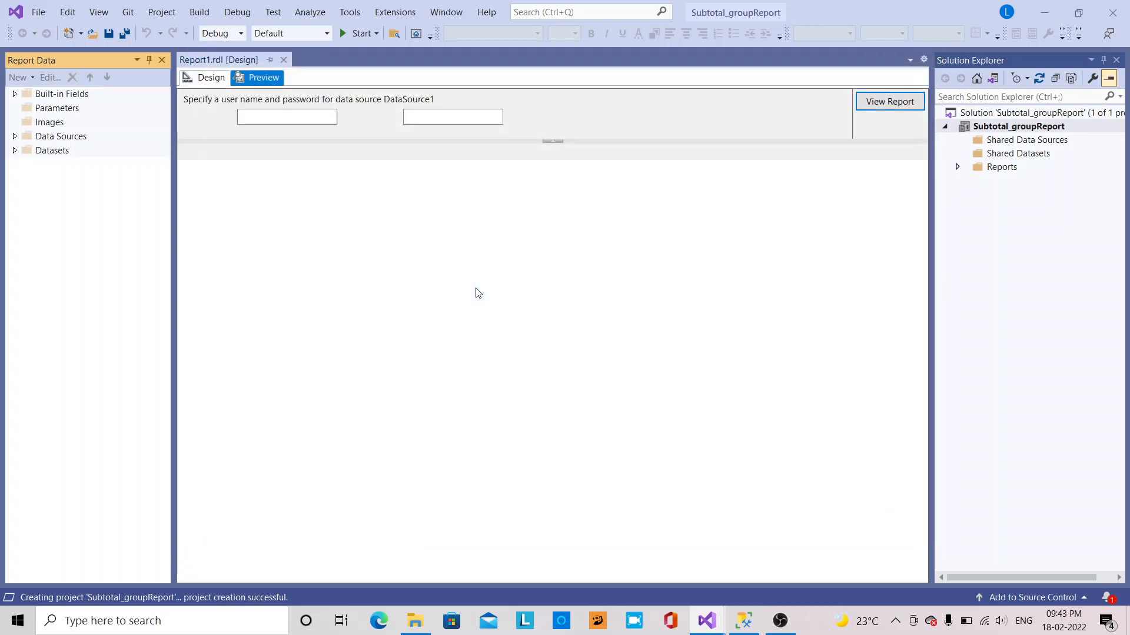
Enter the data source login credentials and view the report with India and USA Total rows
click(269, 121)
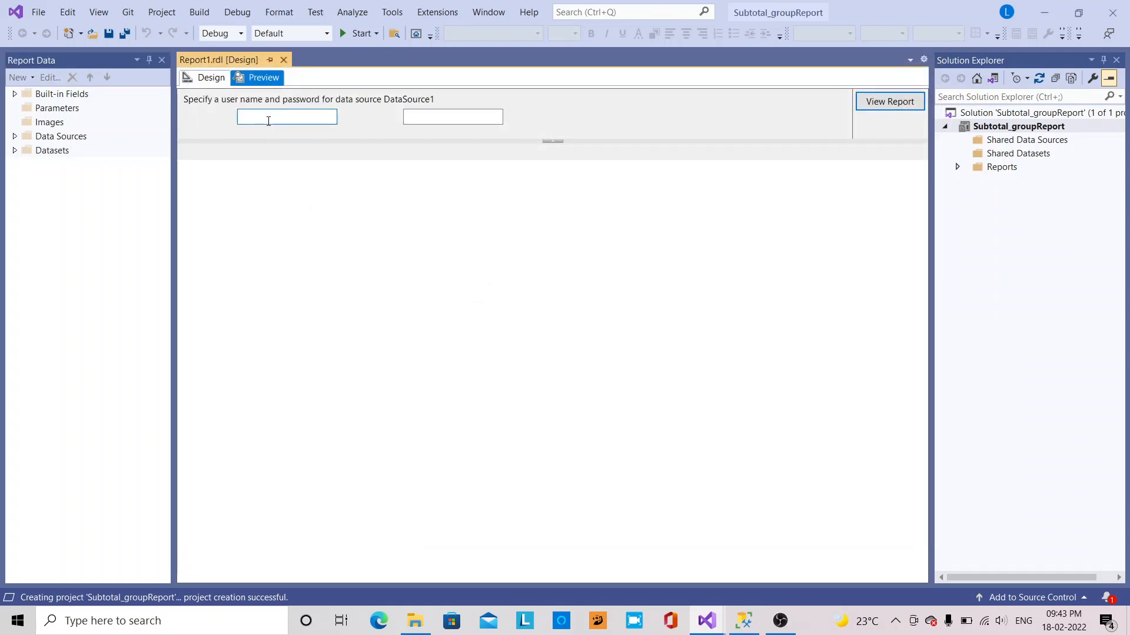
text(sa)
key(Tab)
click(862, 102)
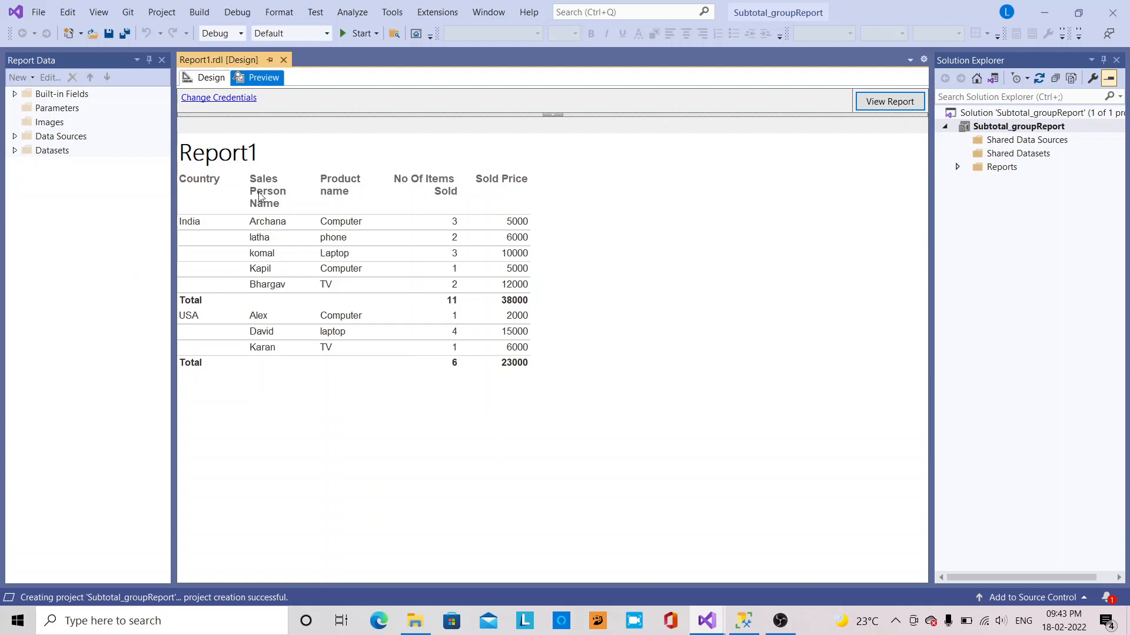
In Design view, set the [Country] text box's fill colour to Orange in Text Box Properties
click(210, 79)
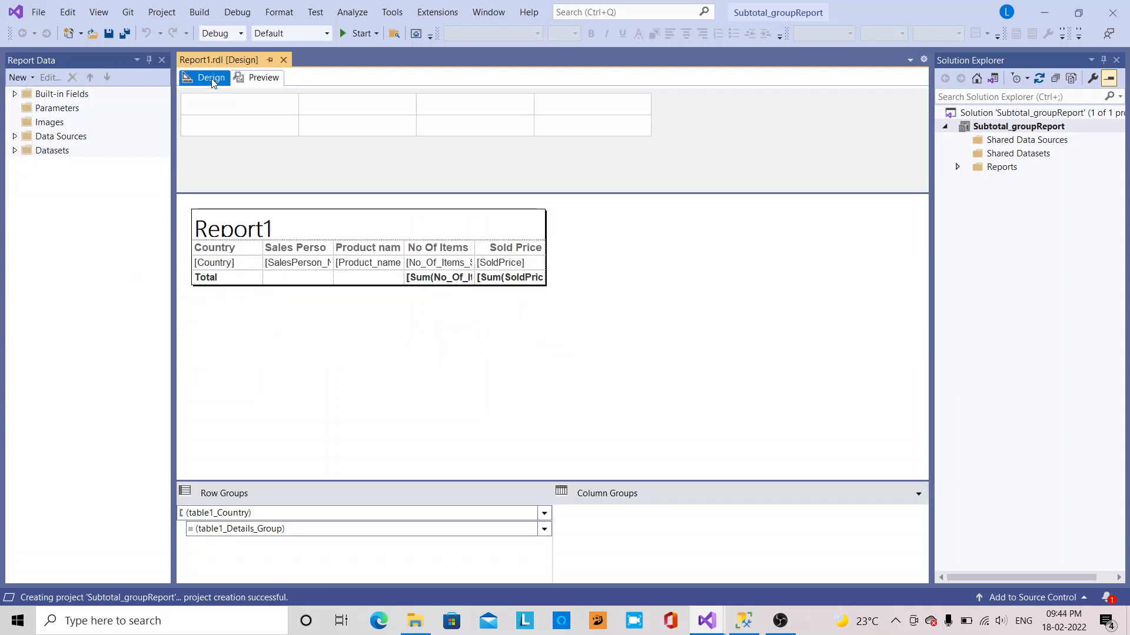
click(240, 270)
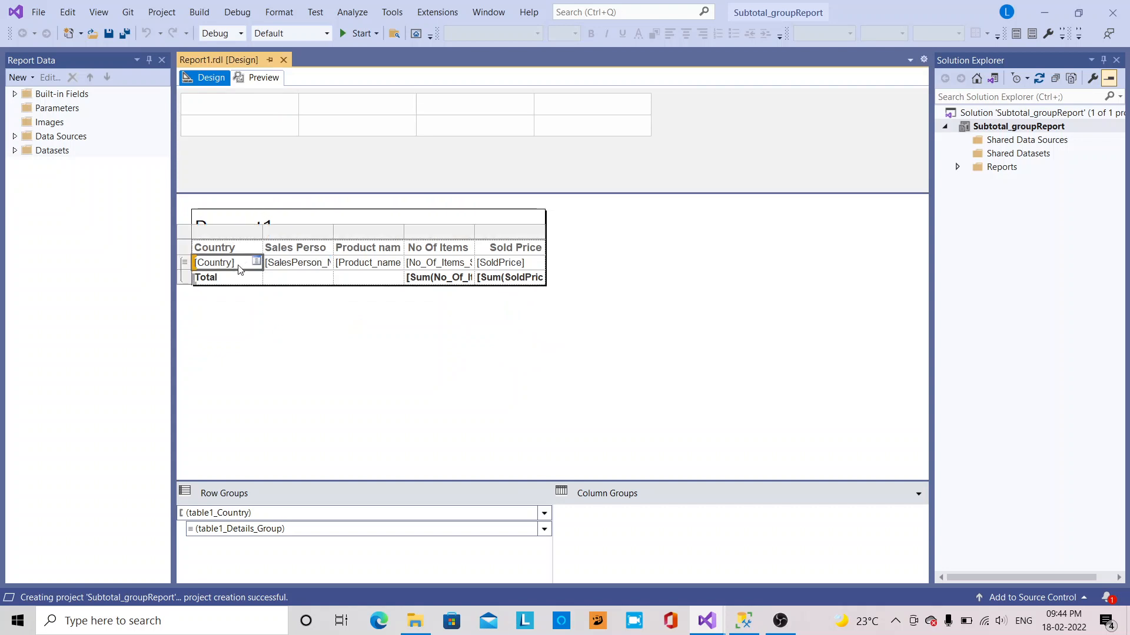
right_click(245, 270)
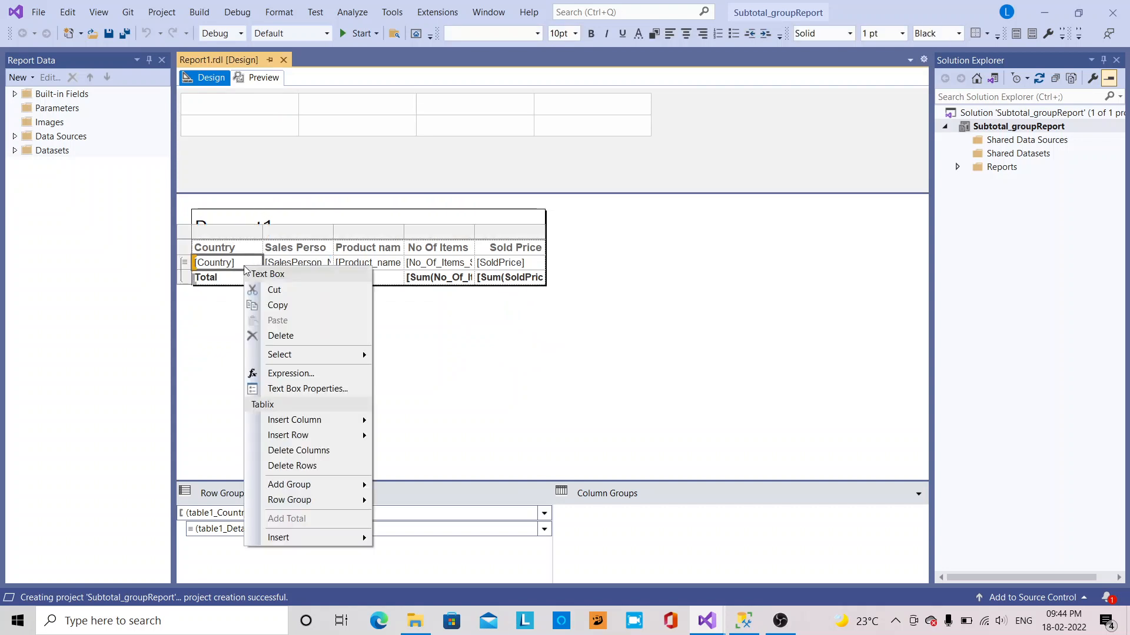
click(295, 388)
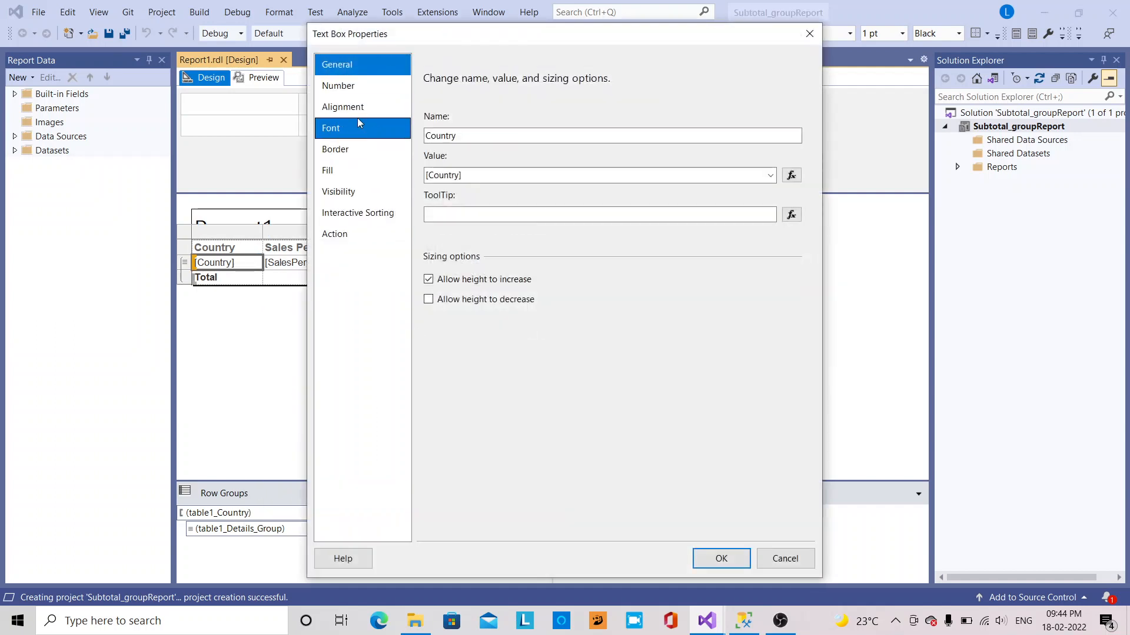
click(361, 168)
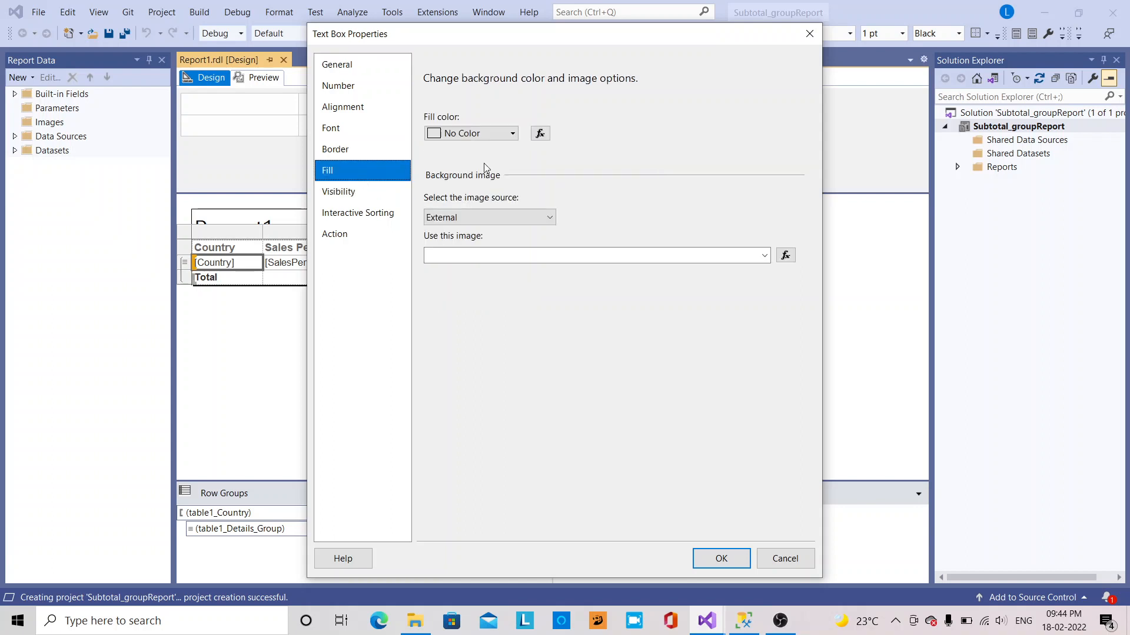
click(509, 134)
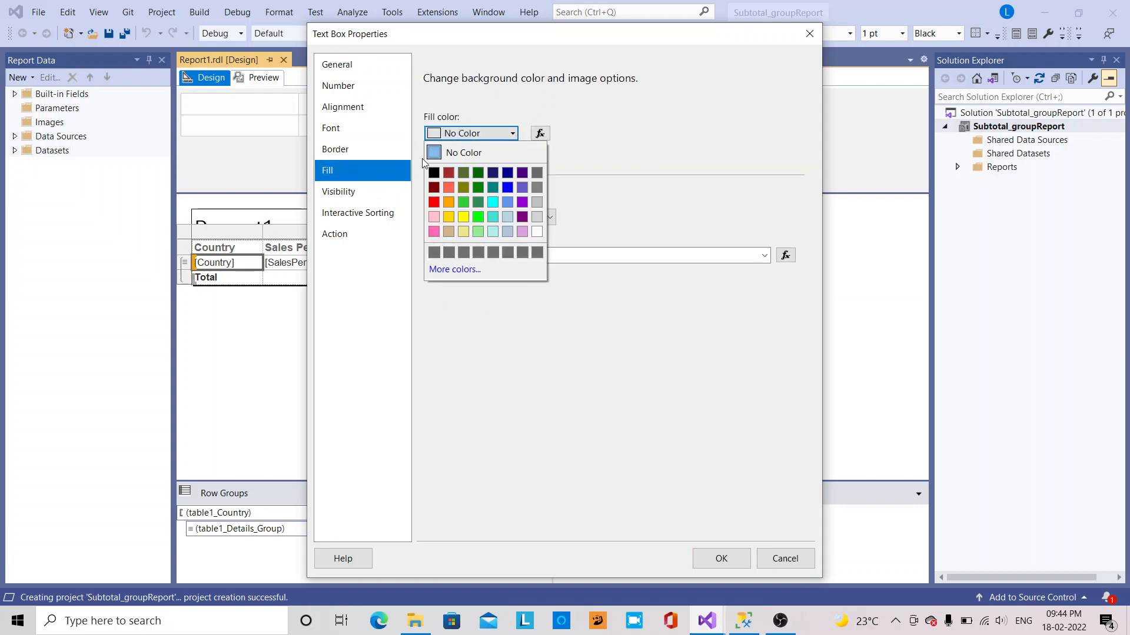
click(448, 202)
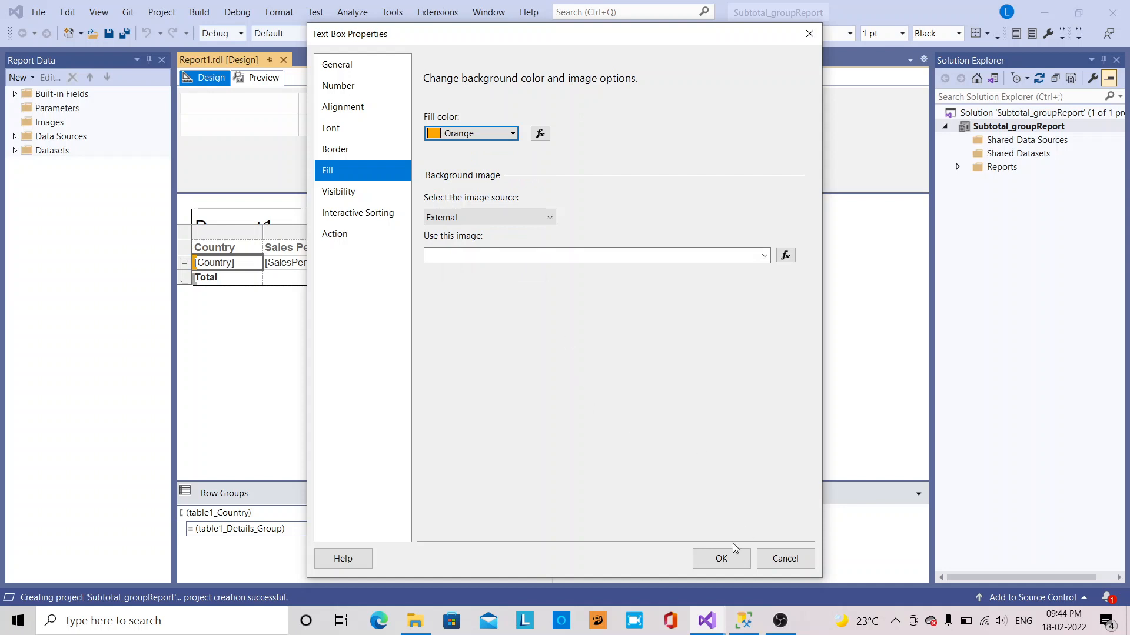
click(720, 558)
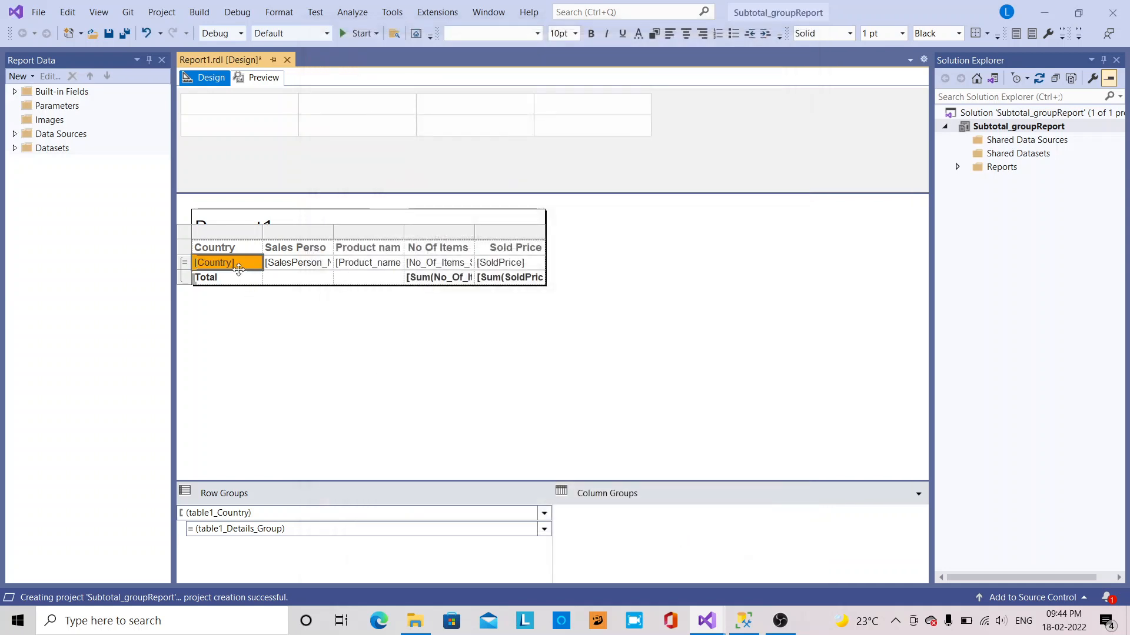
Preview Report1 with the data source login name and password, showing the orange Country cells beside India and USA
click(263, 79)
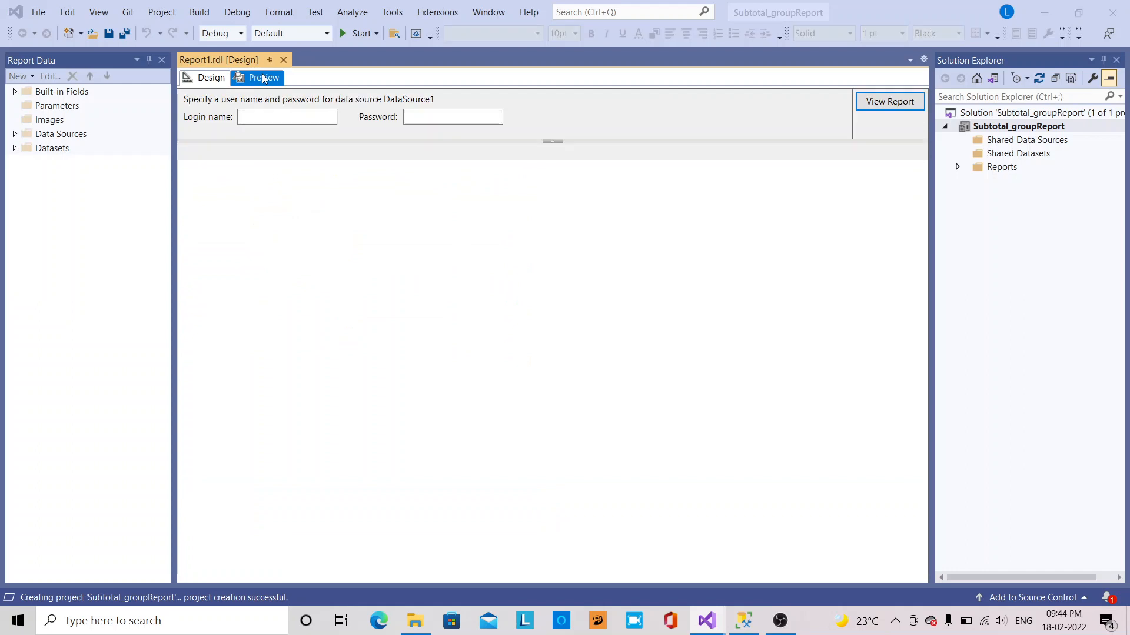
click(311, 120)
text(sa)
key(Tab)
text(123)
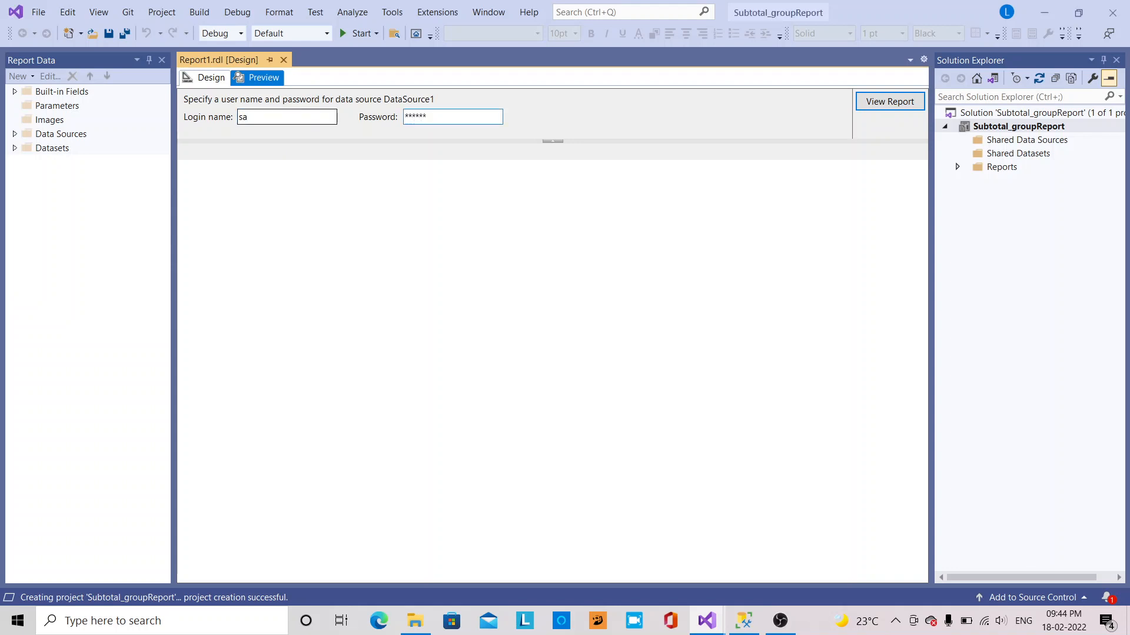
click(872, 102)
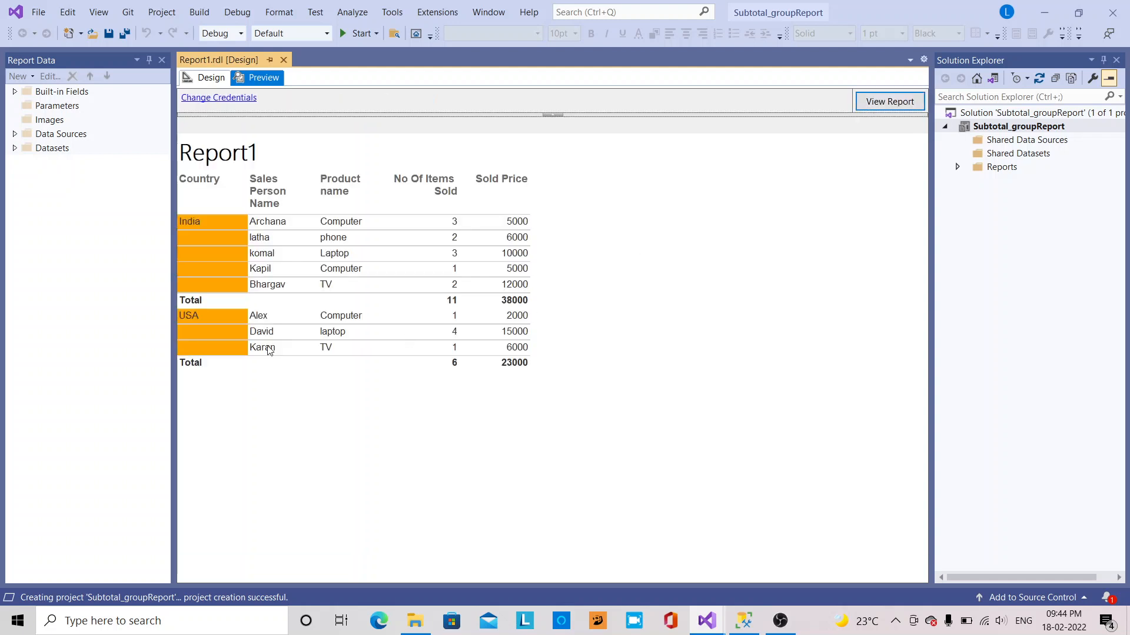